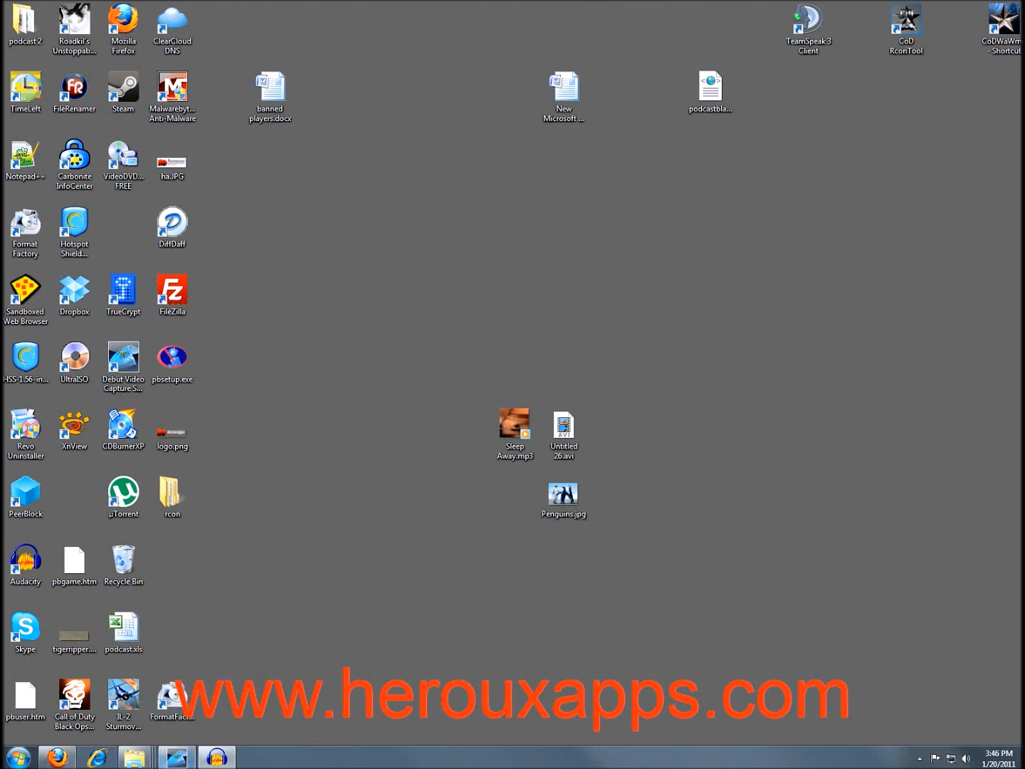
Restore Firefox showing the Format Factory 2.60 download page at pcfreetime.com.
click(57, 757)
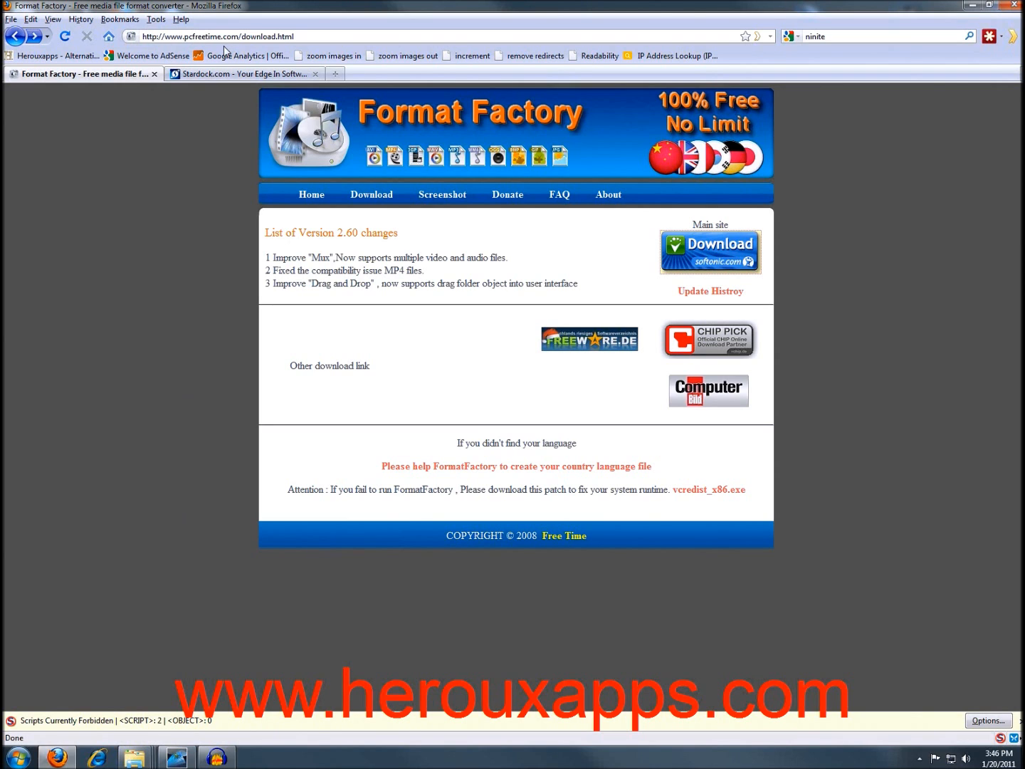
Minimize Firefox with the pcfreetime.com download page to reveal the desktop.
click(972, 5)
Launch Format Factory and browse the Audio, Picture, ROM Device and Advanced categories, ending on Video.
double_click(170, 700)
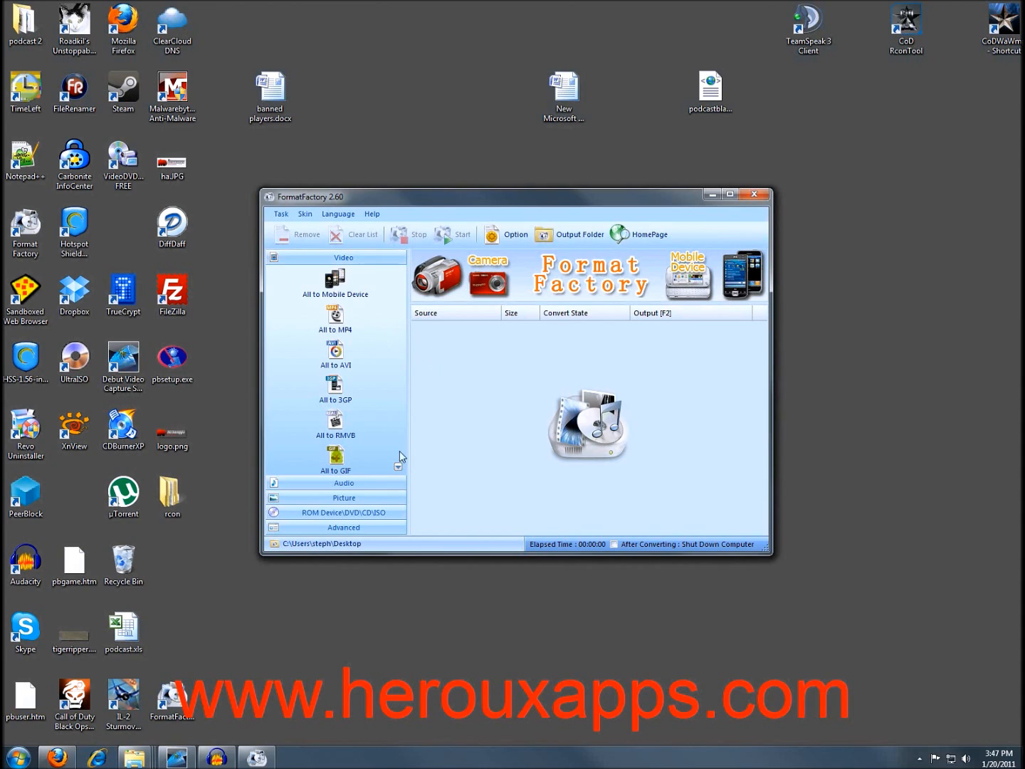
click(313, 484)
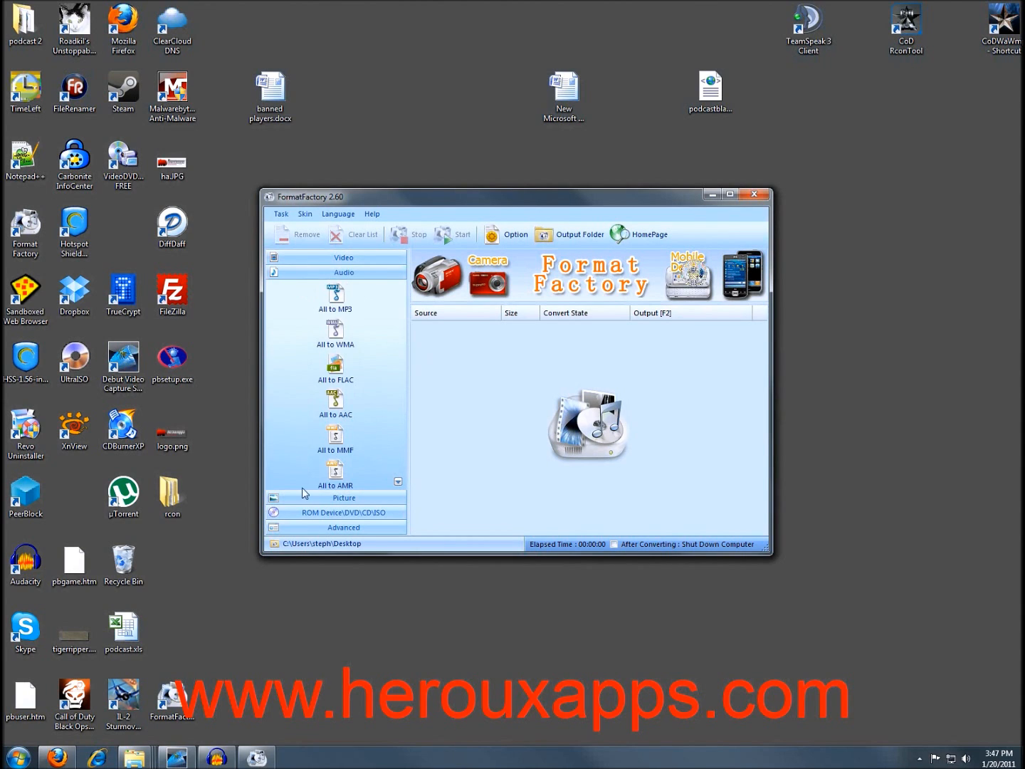
click(305, 495)
click(298, 516)
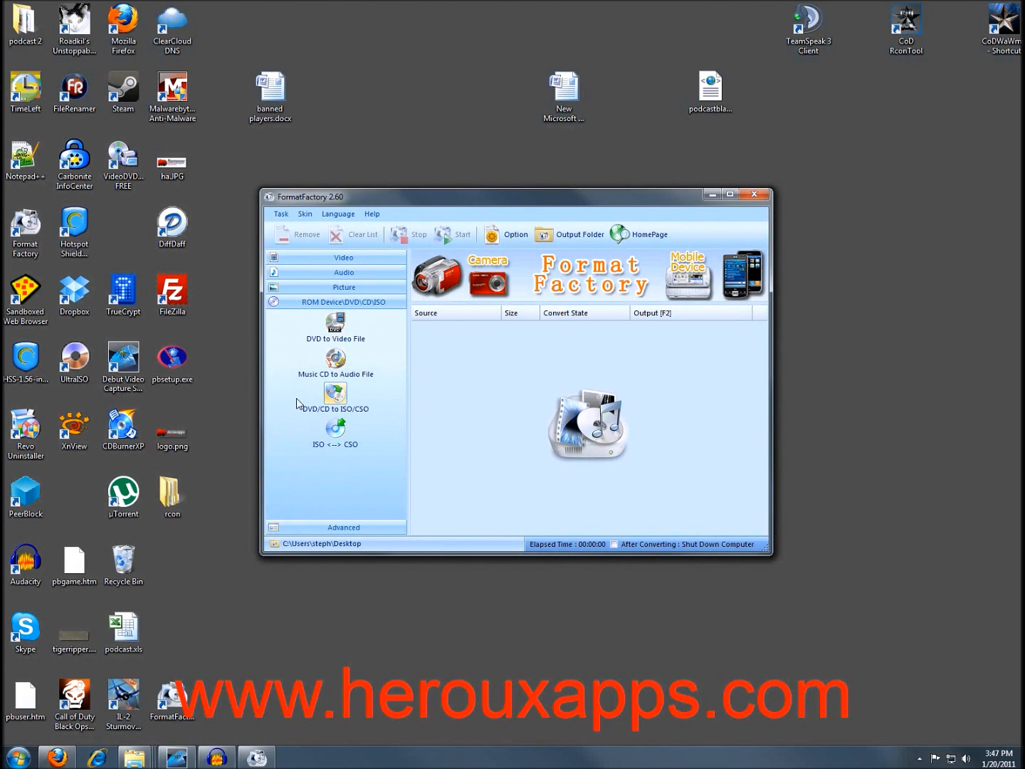
click(311, 529)
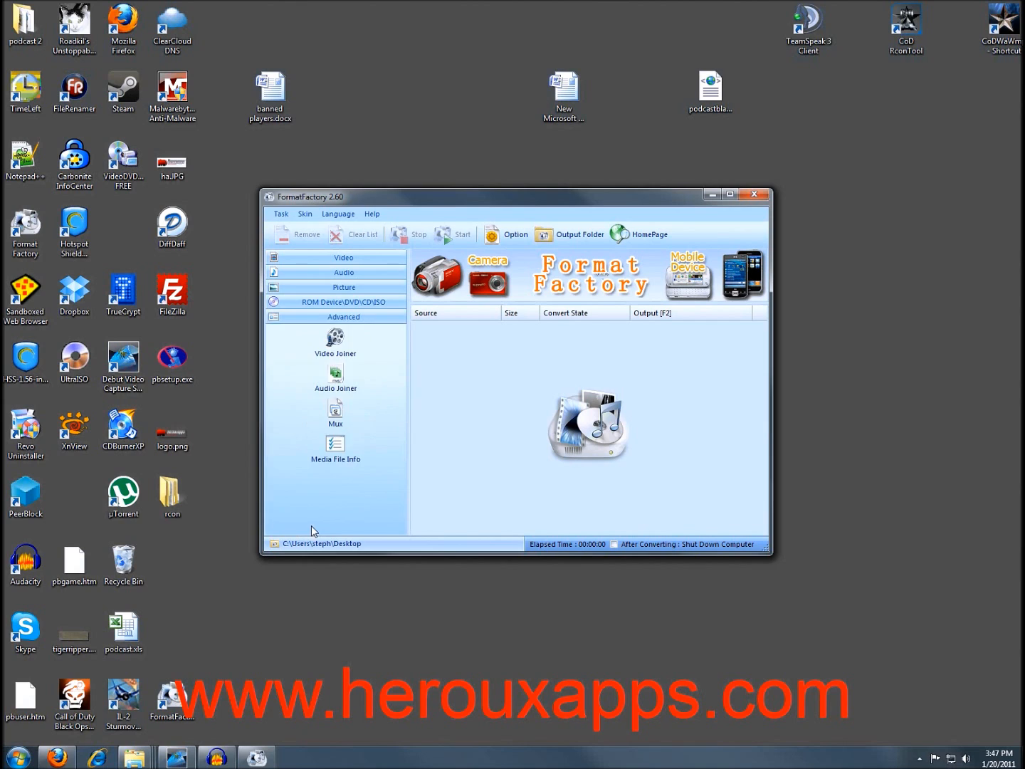
click(339, 260)
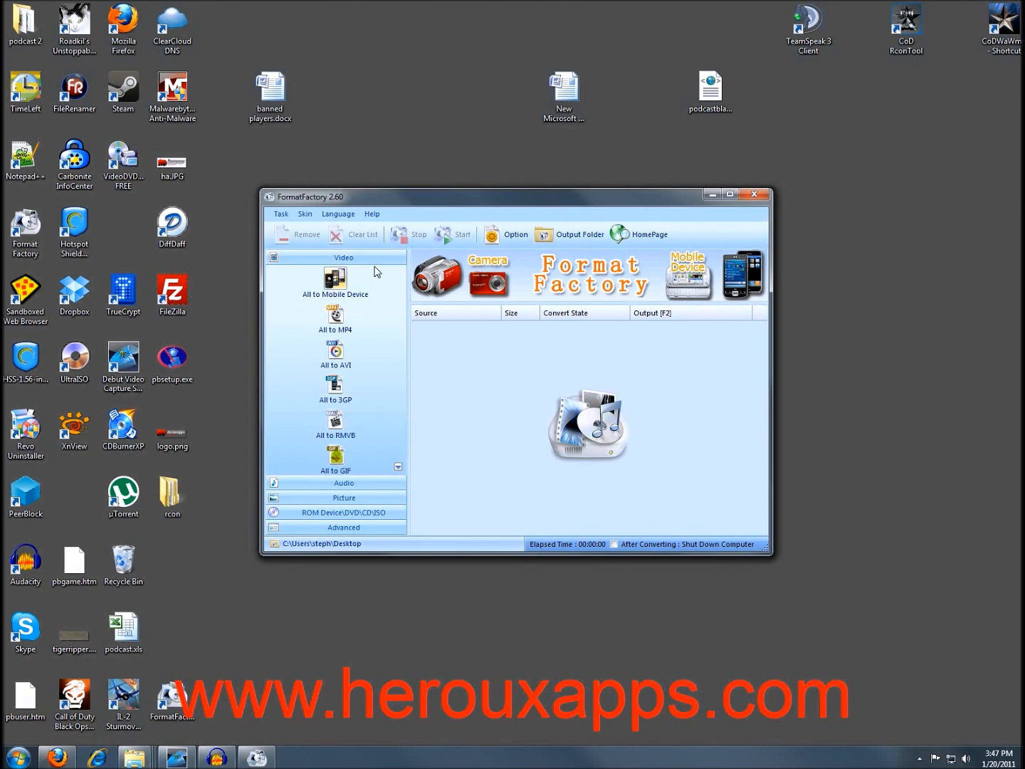
In All to Mobile Device, pick iPhone 480x320 MPEG4 under Apple iPhone & iPod & iPad.
click(337, 285)
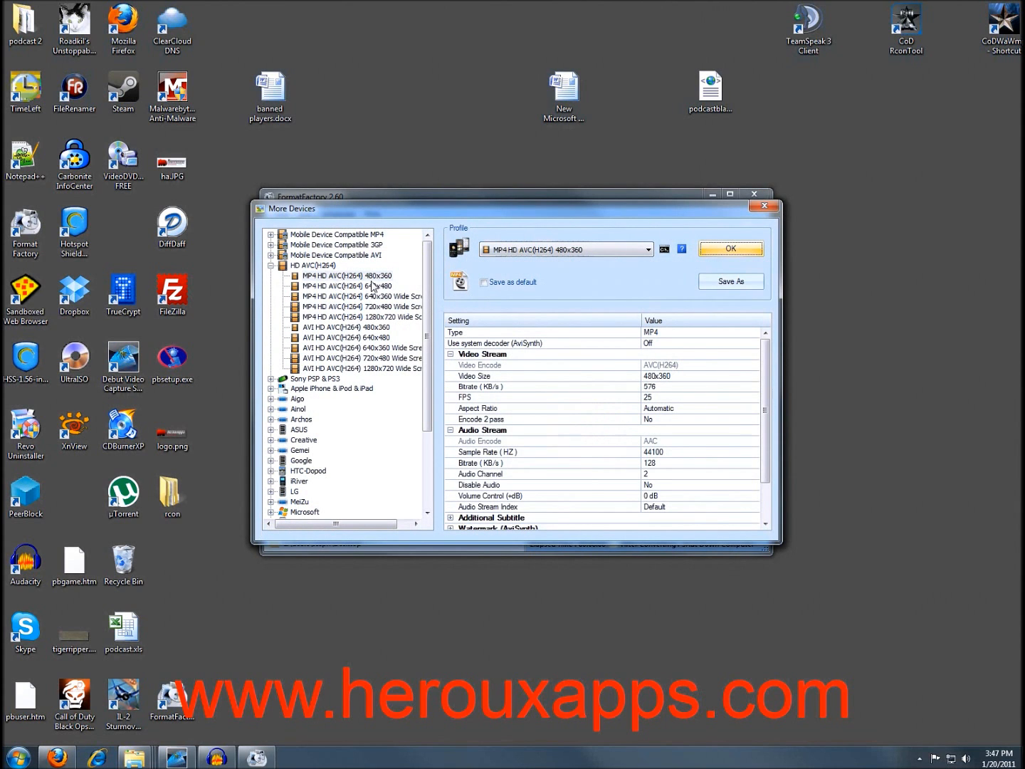
drag(371, 208, 373, 256)
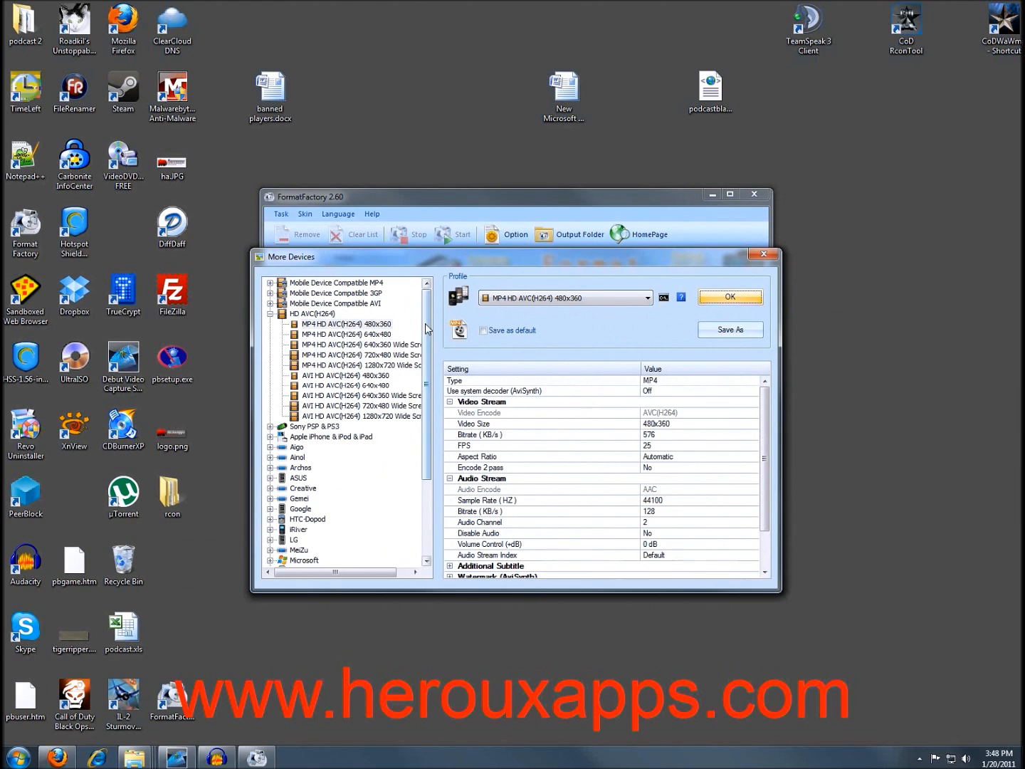
click(271, 314)
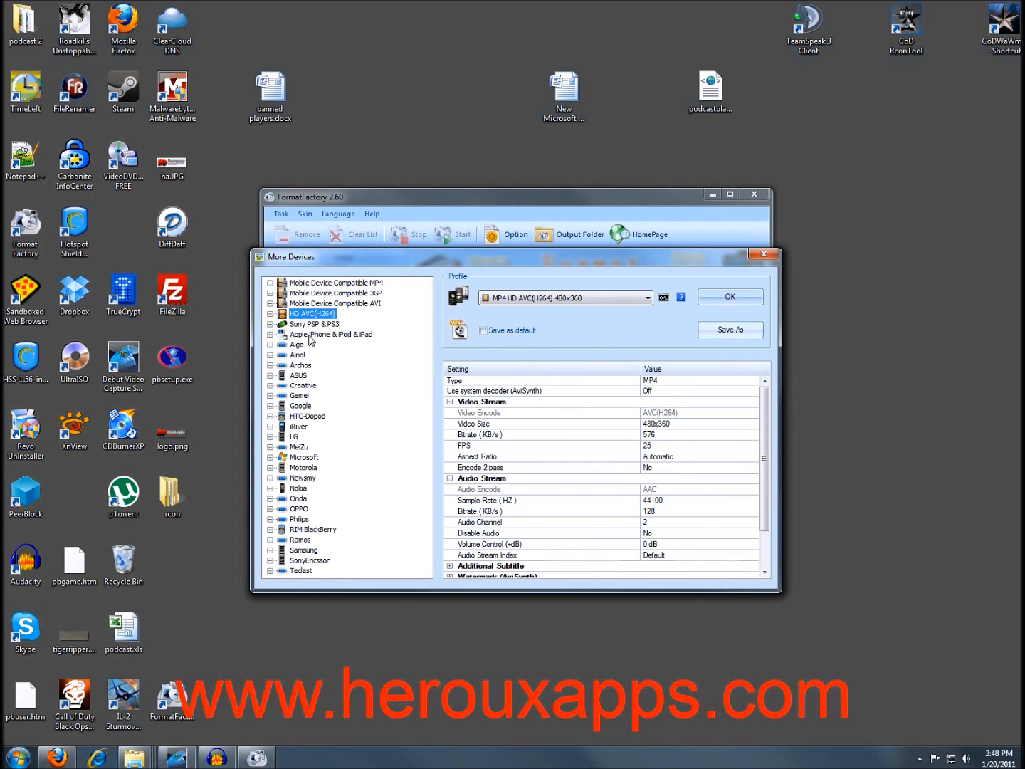
click(270, 335)
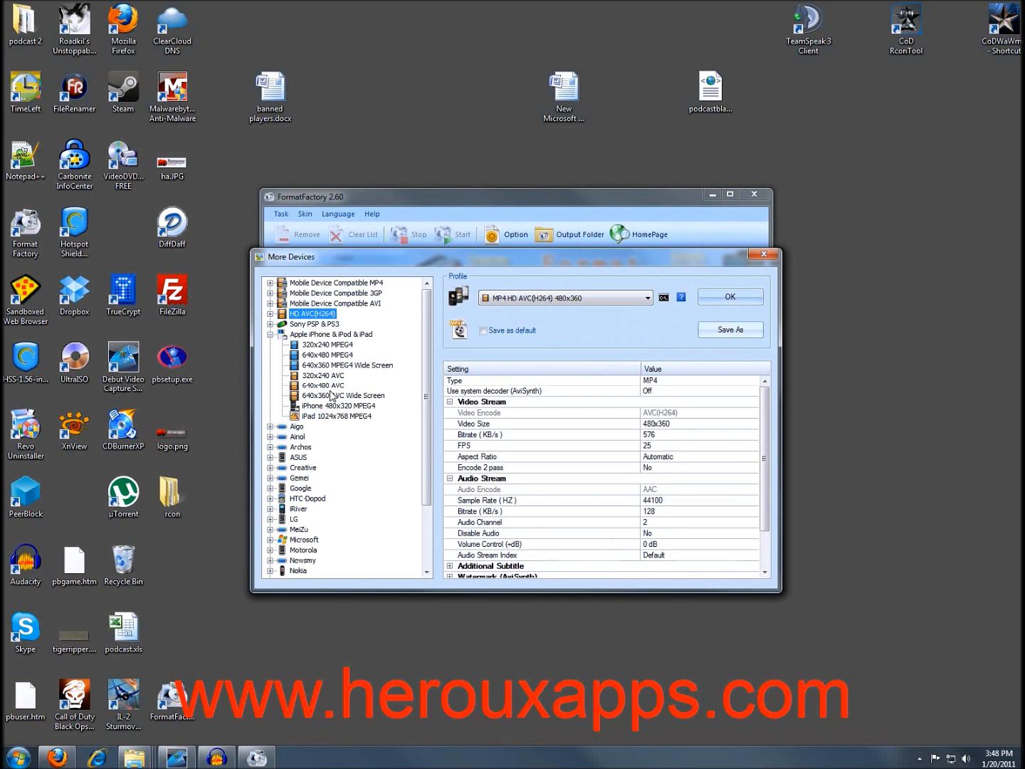
click(315, 407)
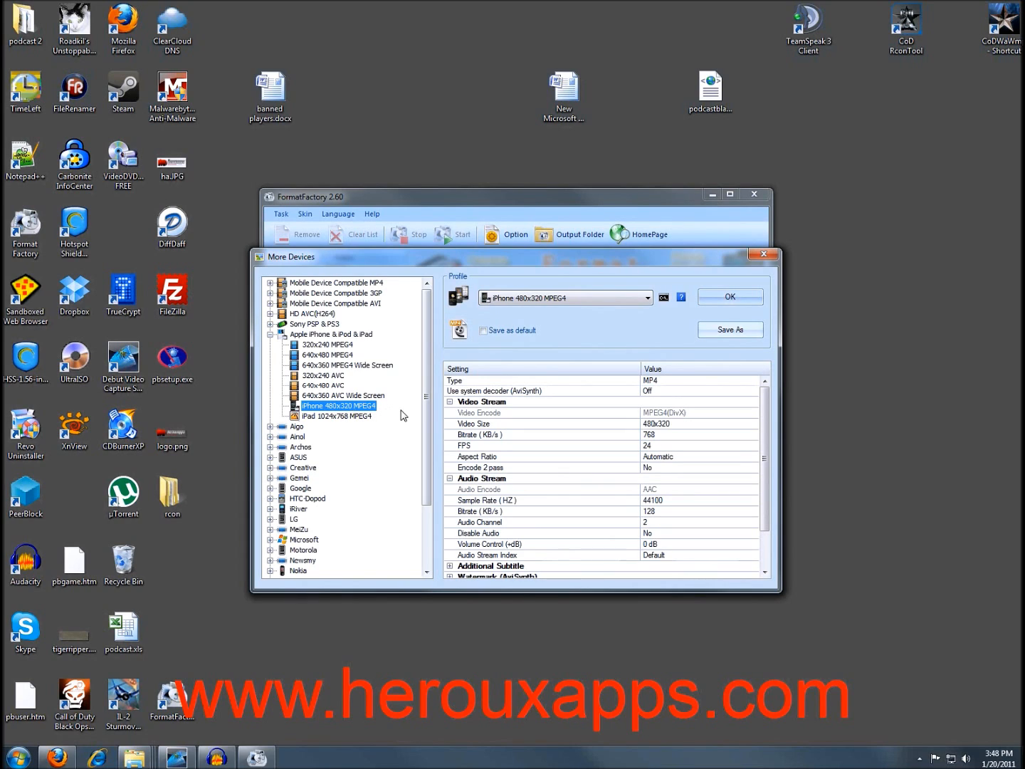
click(717, 298)
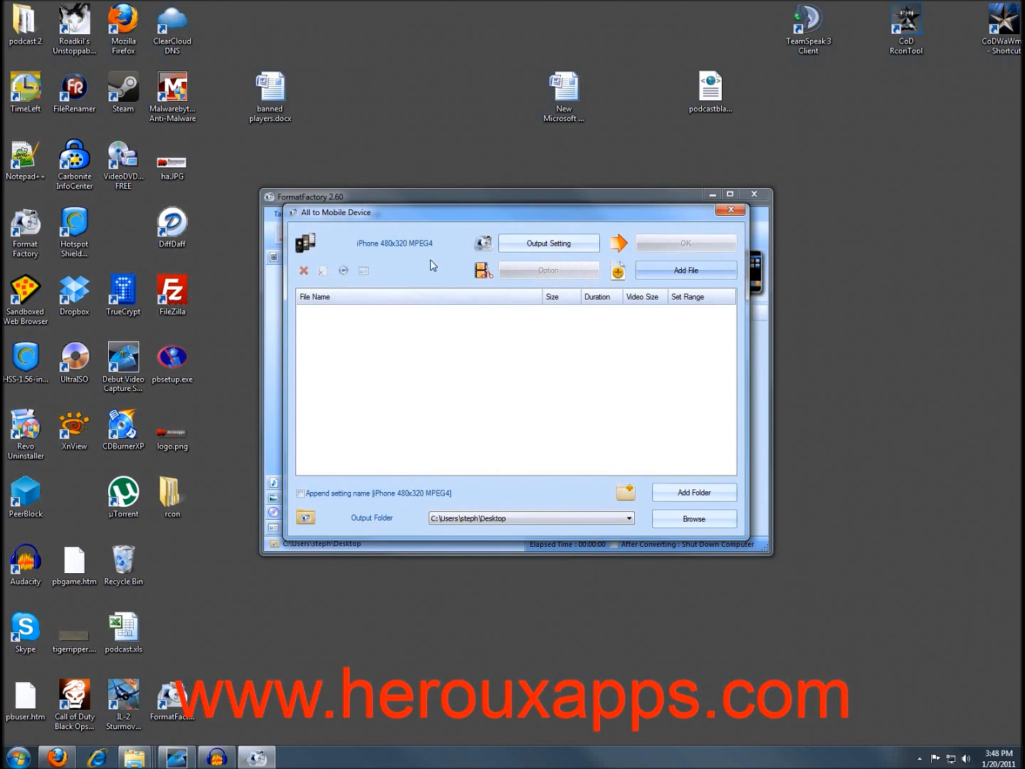
Review the iPhone 480x320 MPEG4 output settings unchanged and reposition the conversion dialog.
click(553, 248)
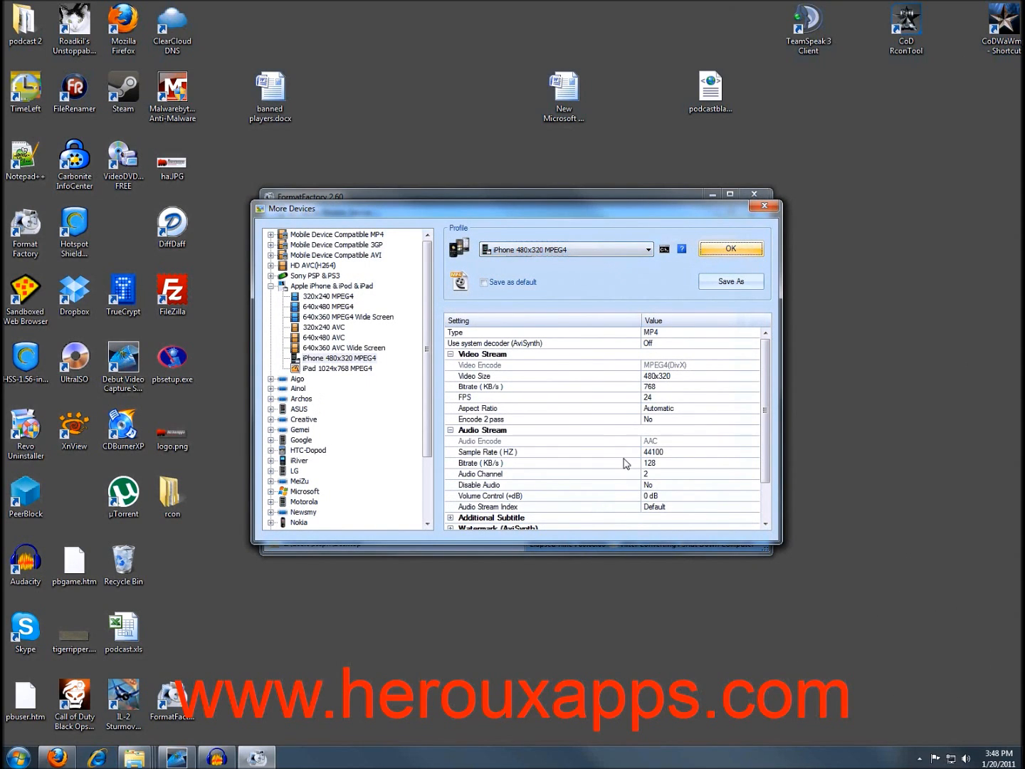
click(765, 208)
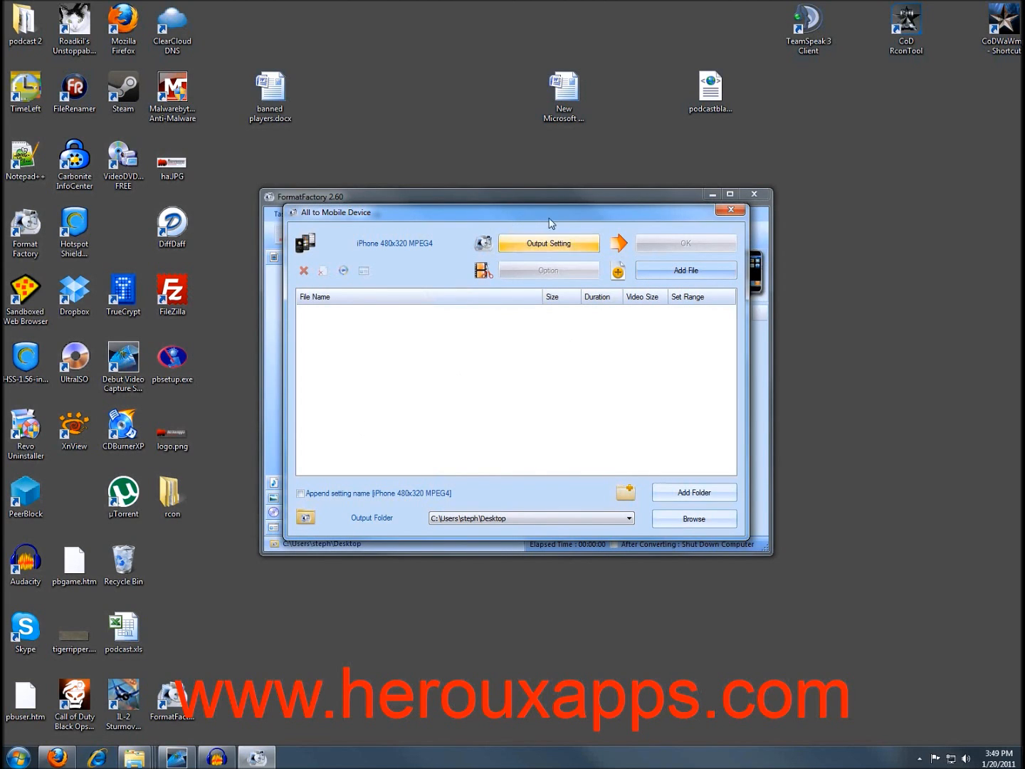
drag(553, 213, 381, 198)
drag(453, 205, 668, 207)
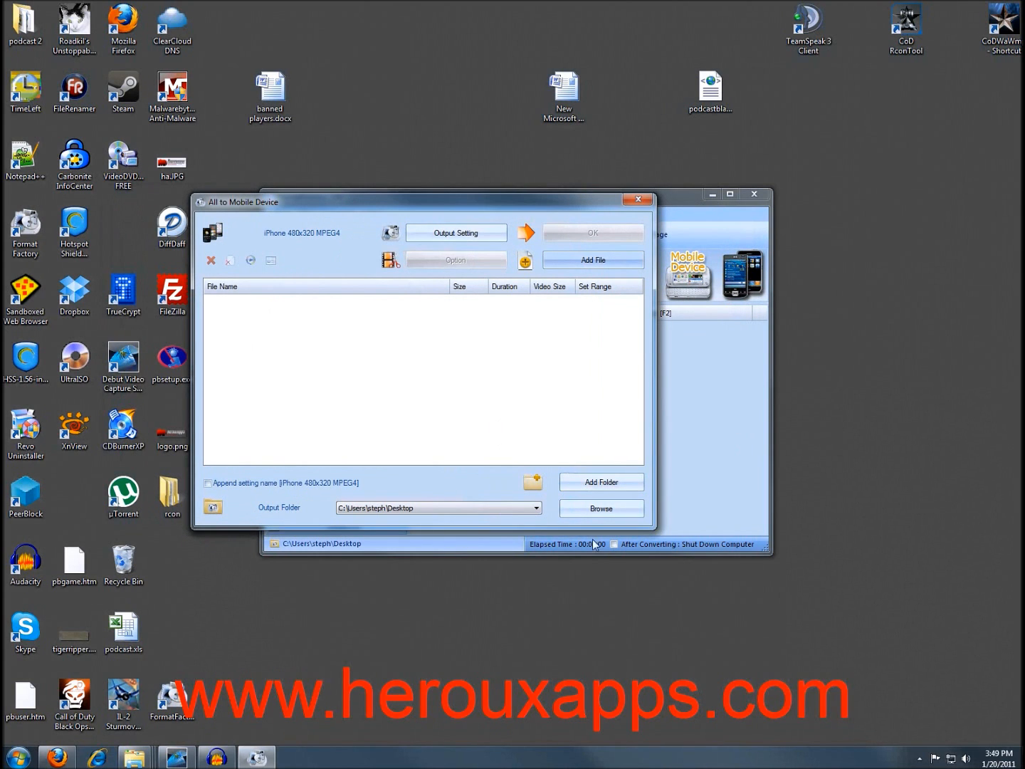
drag(542, 660, 658, 557)
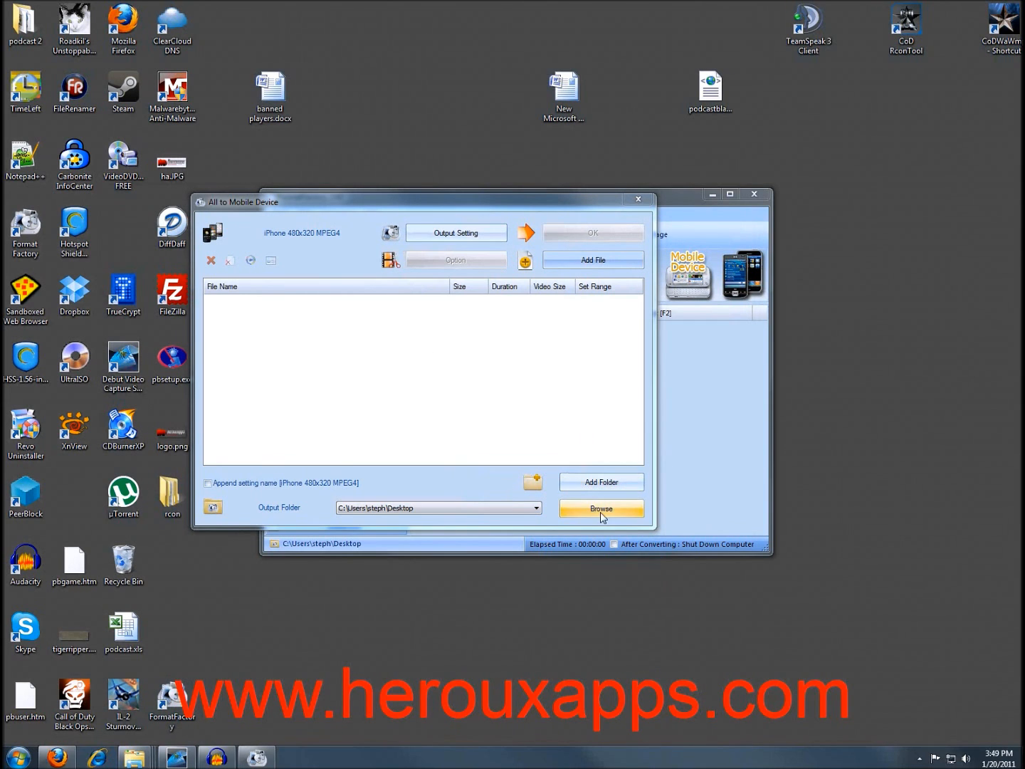
drag(460, 203, 364, 347)
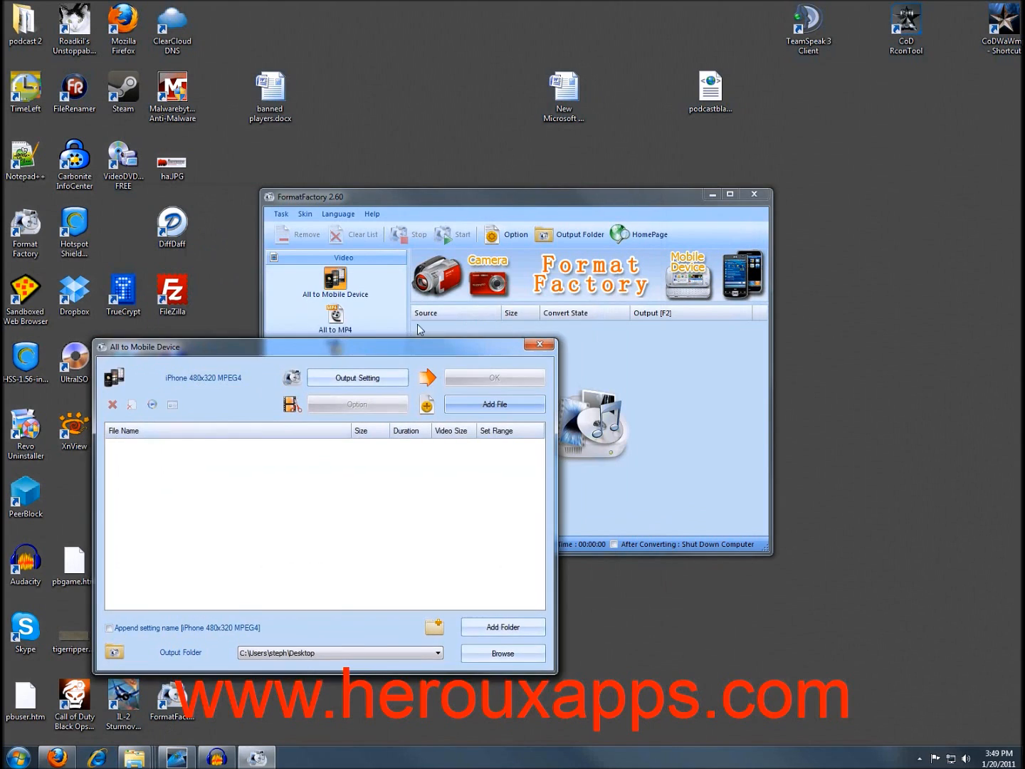
drag(427, 346, 574, 184)
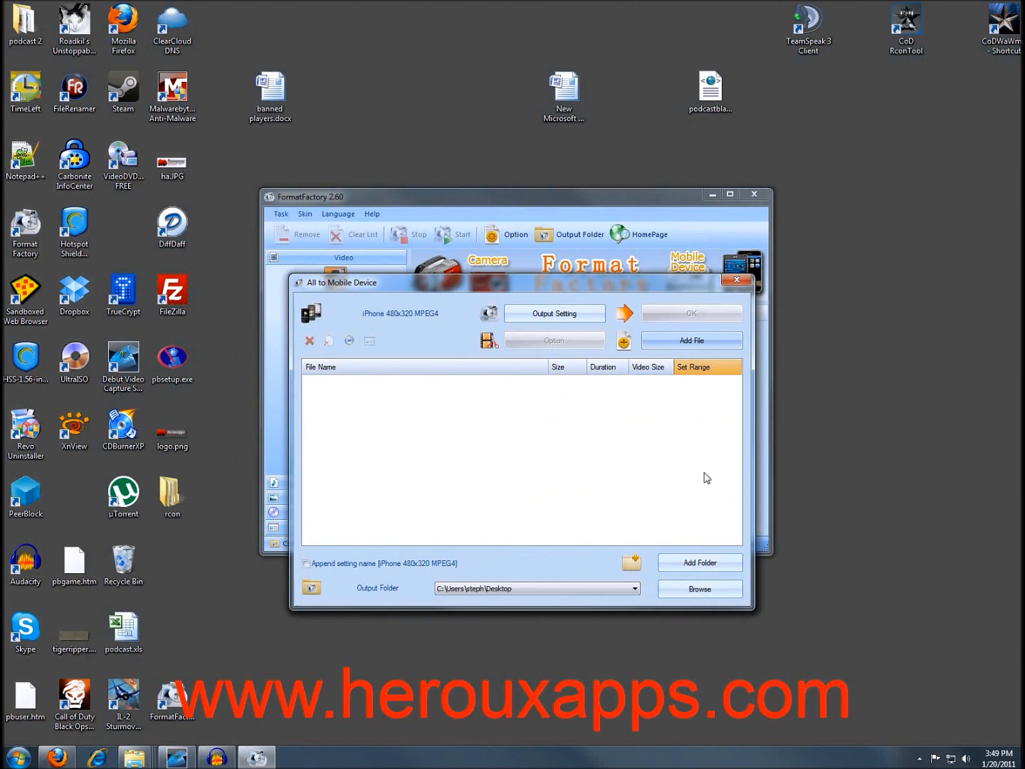
Close the dialog, move the main window aside to uncover Untitled 26.avi, and restart All to Mobile Device.
click(738, 283)
drag(647, 194, 406, 261)
click(97, 348)
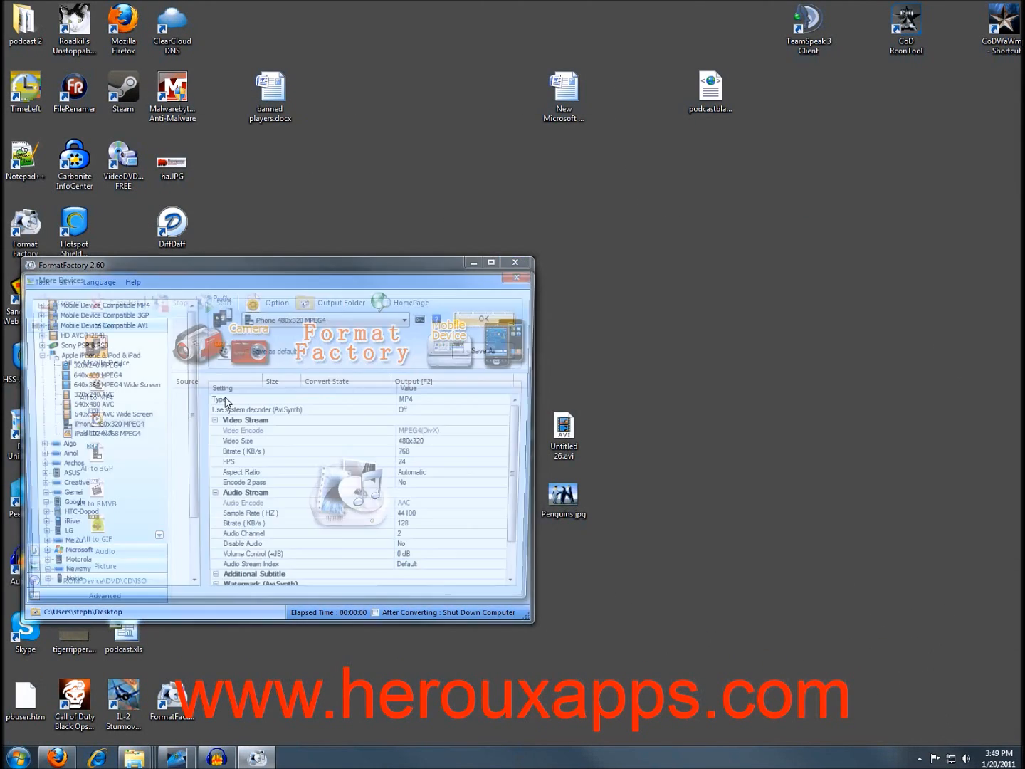
Confirm iPhone 480x320 MPEG4, drag in Untitled 26.avi, check its options, and queue the task.
click(486, 320)
drag(564, 427, 215, 431)
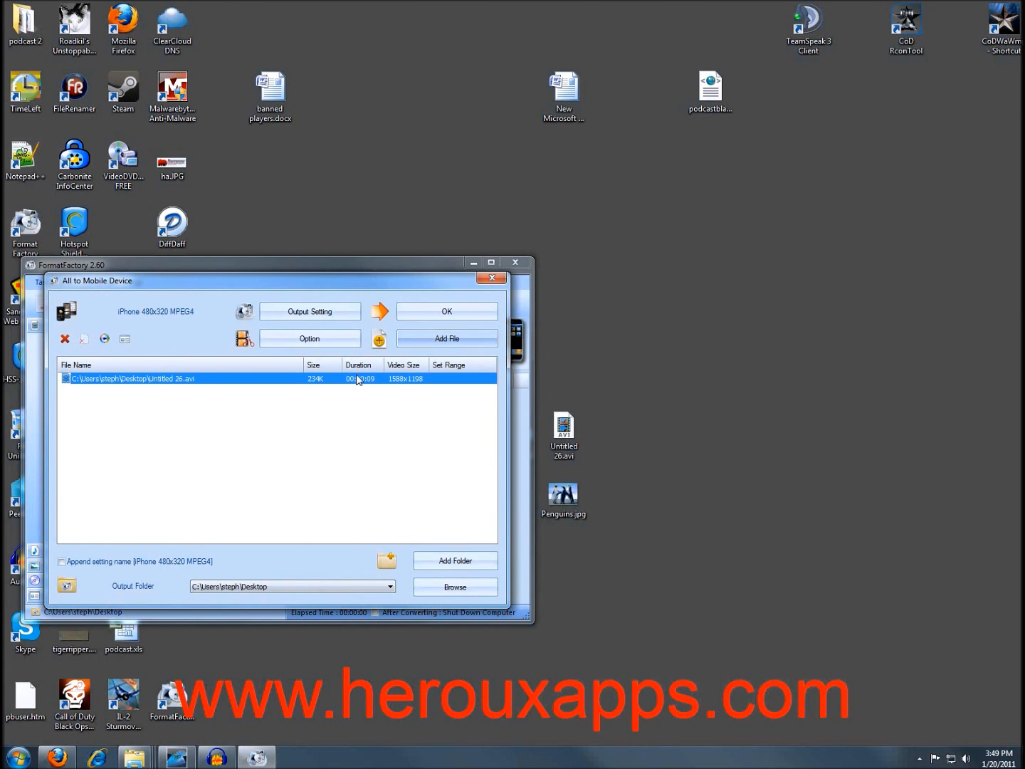
click(300, 341)
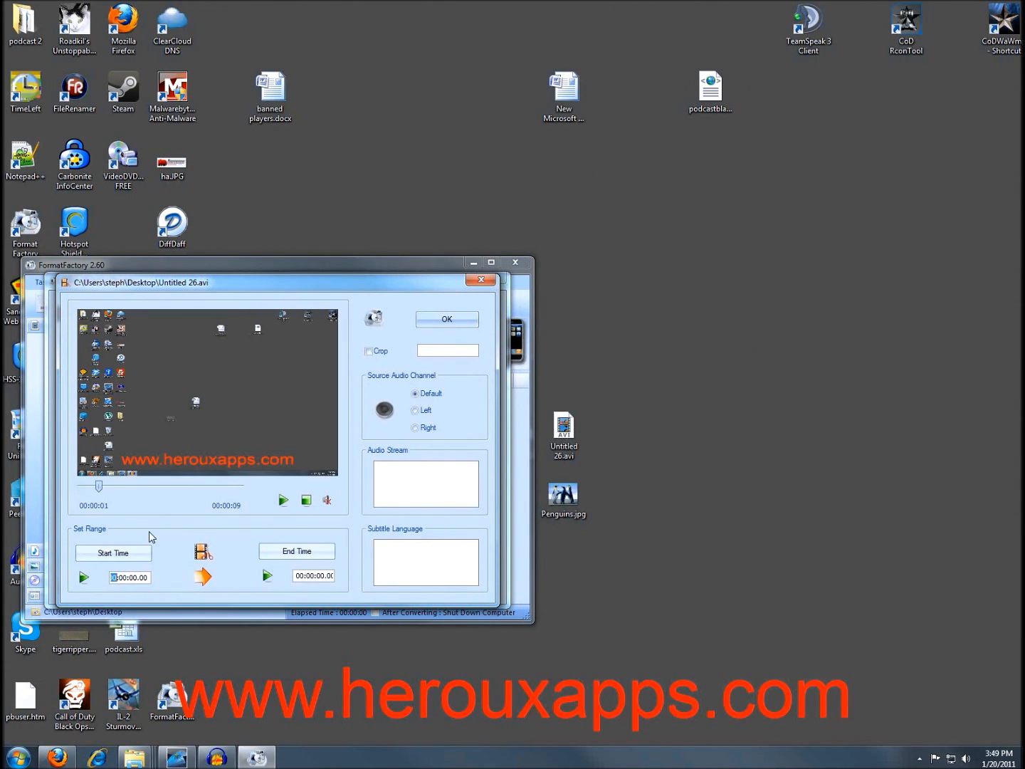
click(486, 283)
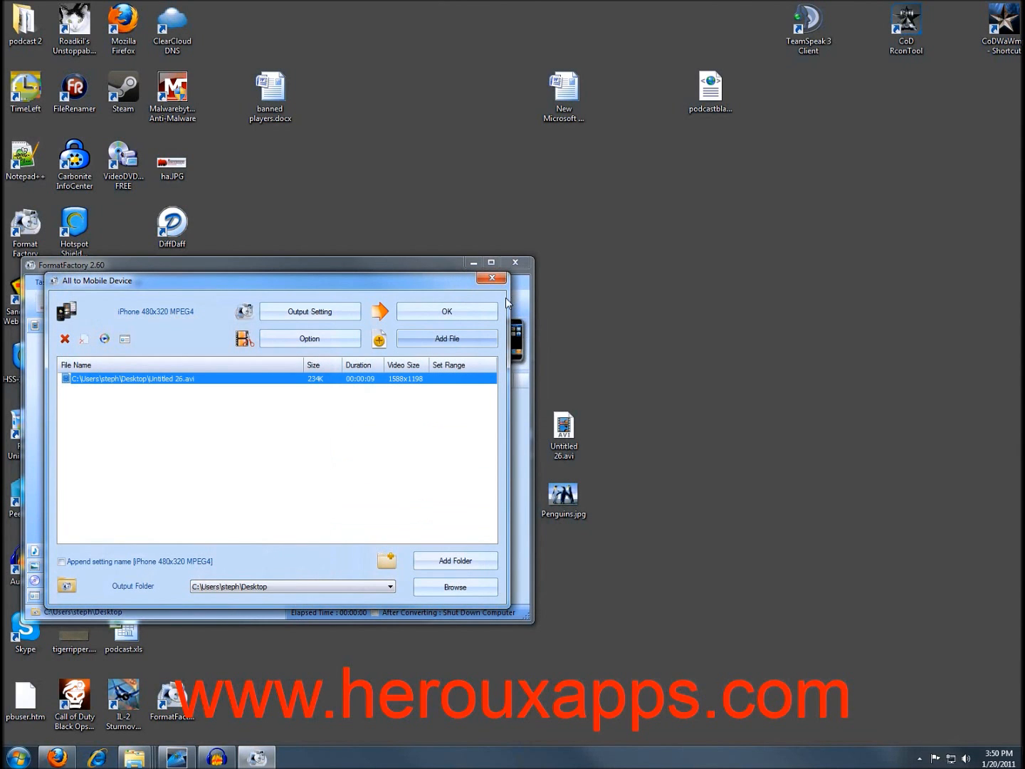
click(452, 309)
Convert Untitled 26.avi, then hide Format Factory and play the original AVI on the desktop.
click(221, 305)
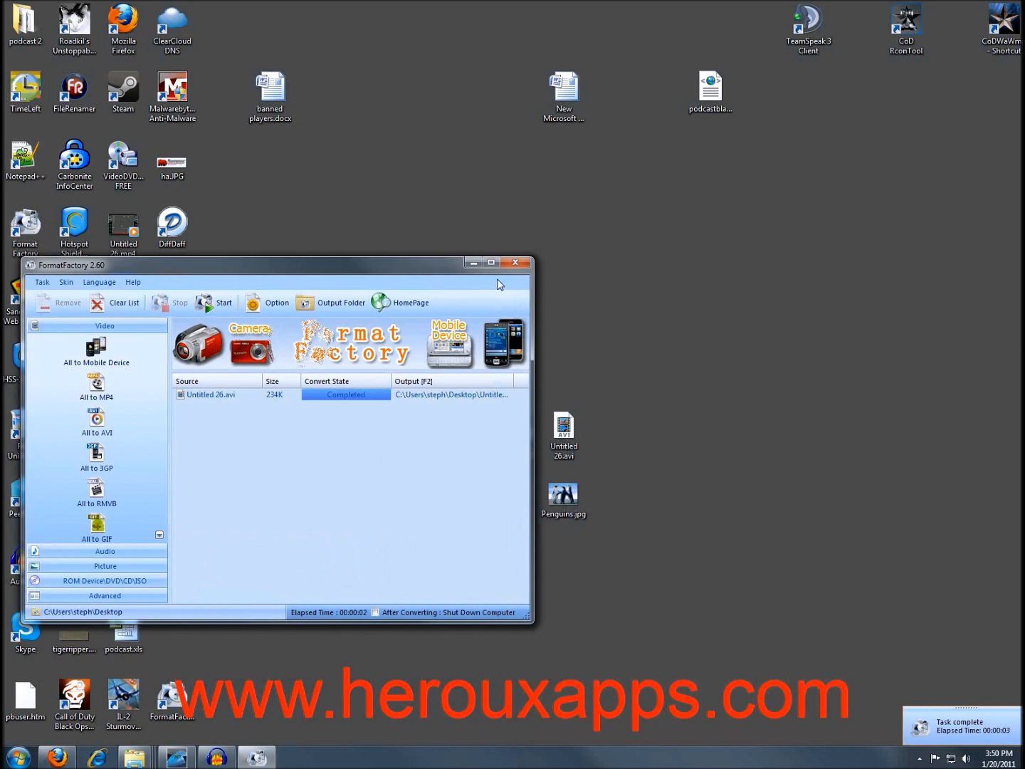
click(469, 262)
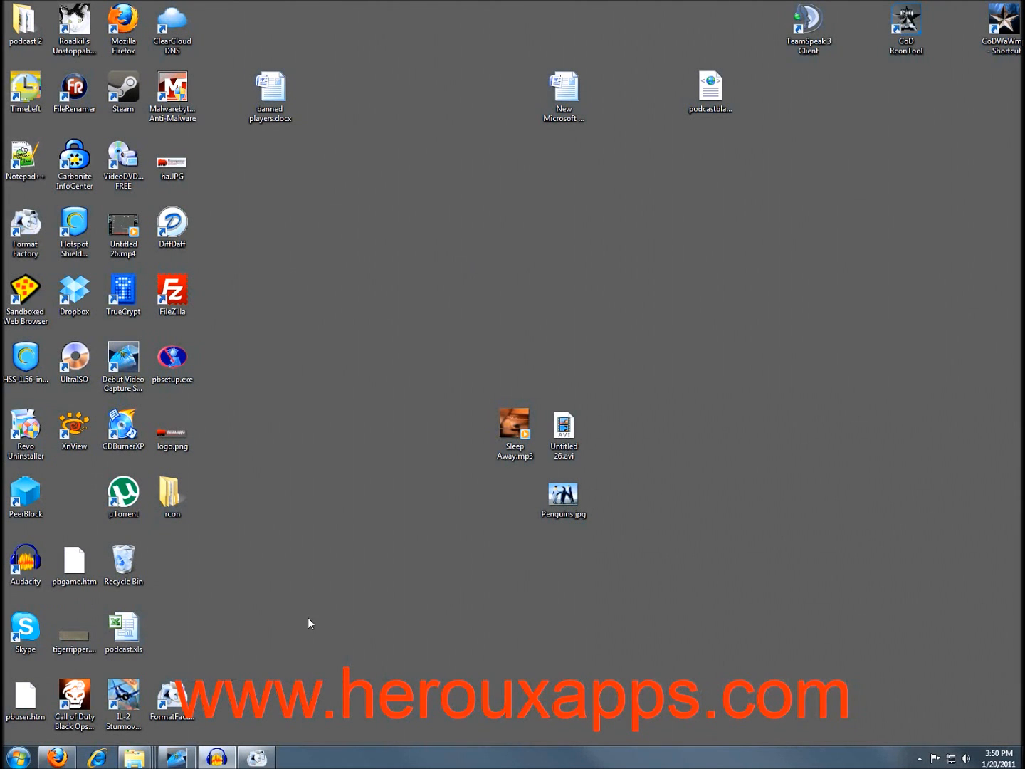
drag(568, 427, 607, 360)
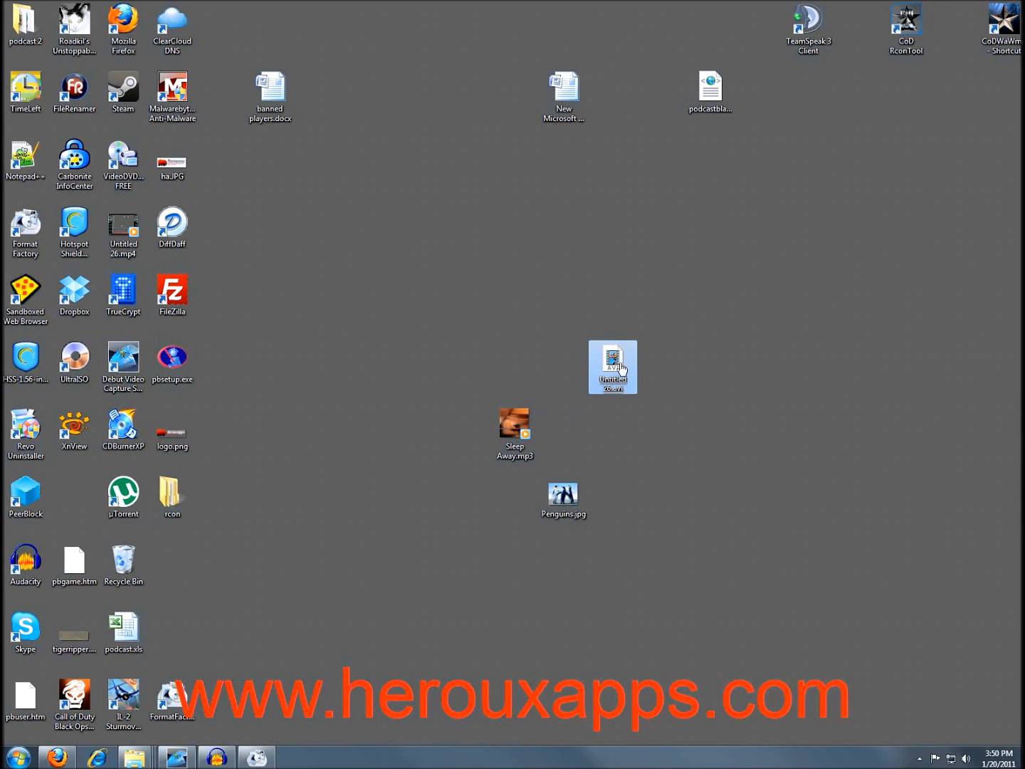
double_click(621, 369)
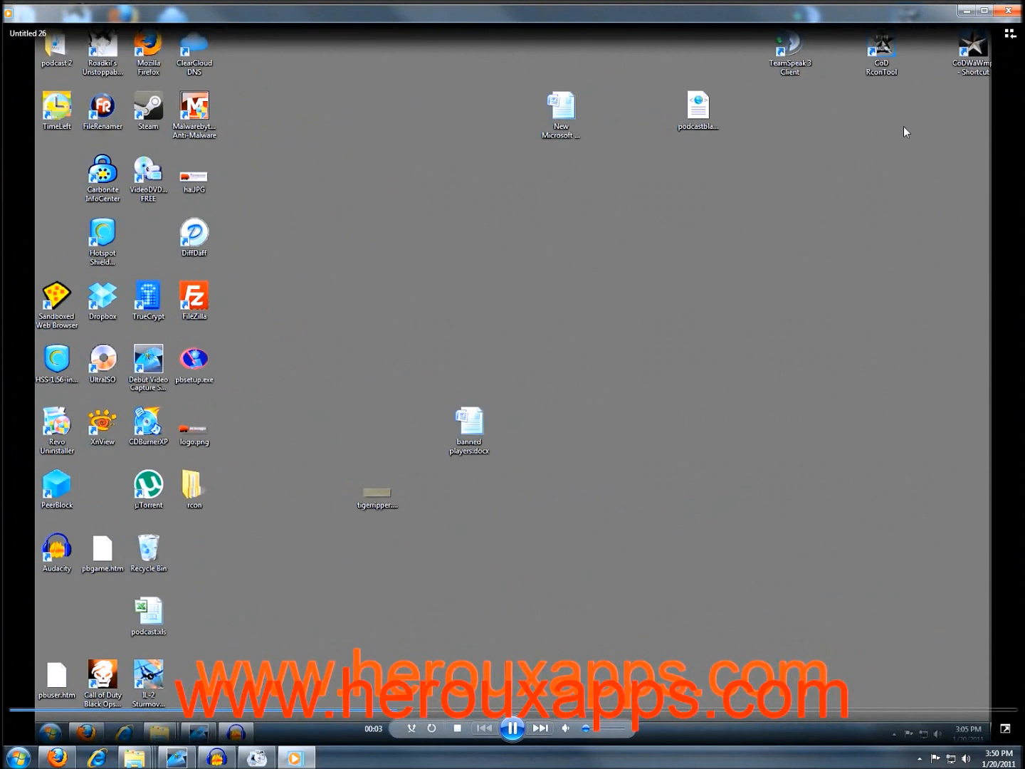
click(1008, 13)
Place Untitled 26.mp4 beside the AVI, play it to compare, then restore Format Factory.
drag(129, 234, 568, 370)
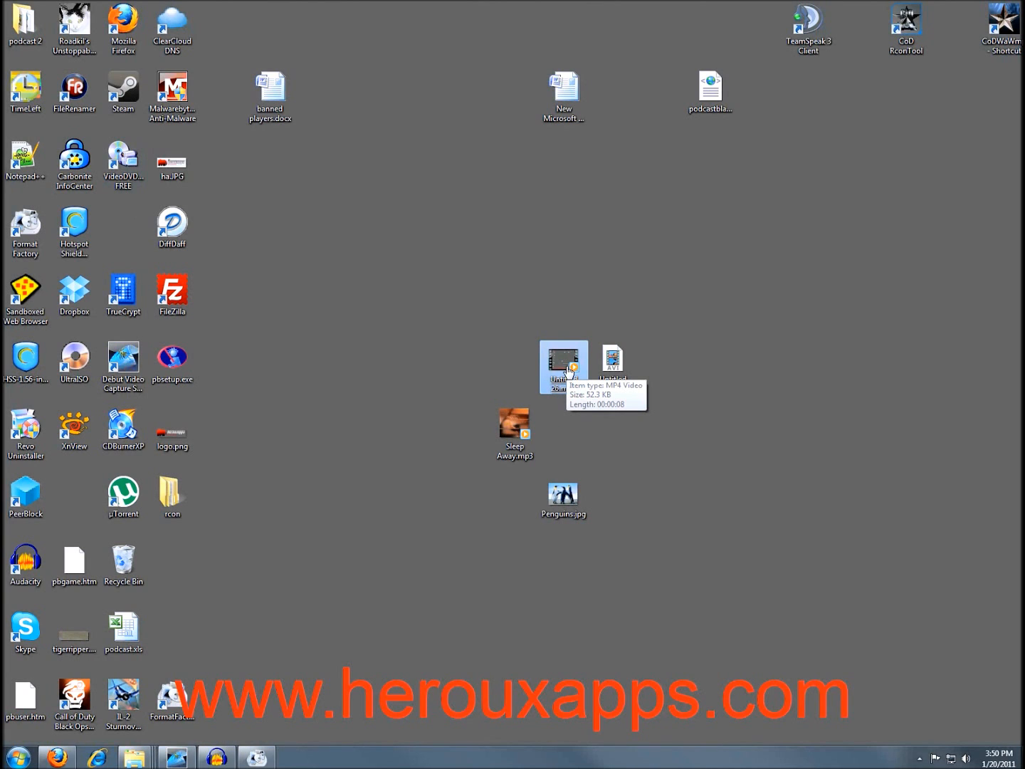
double_click(567, 370)
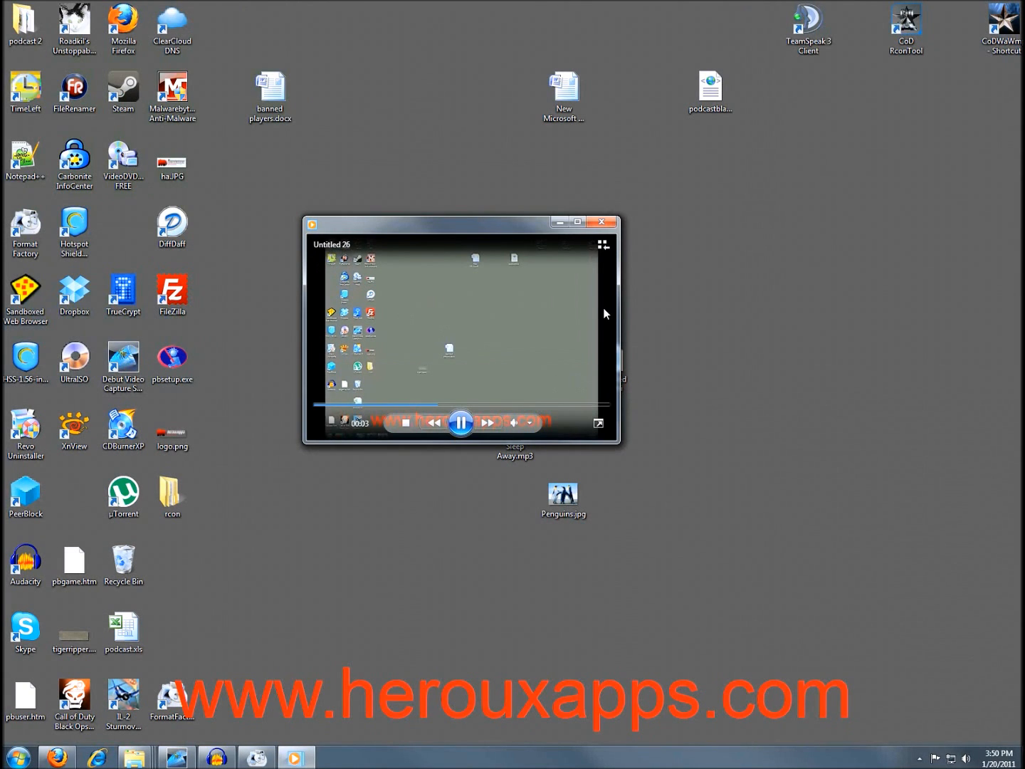
click(603, 222)
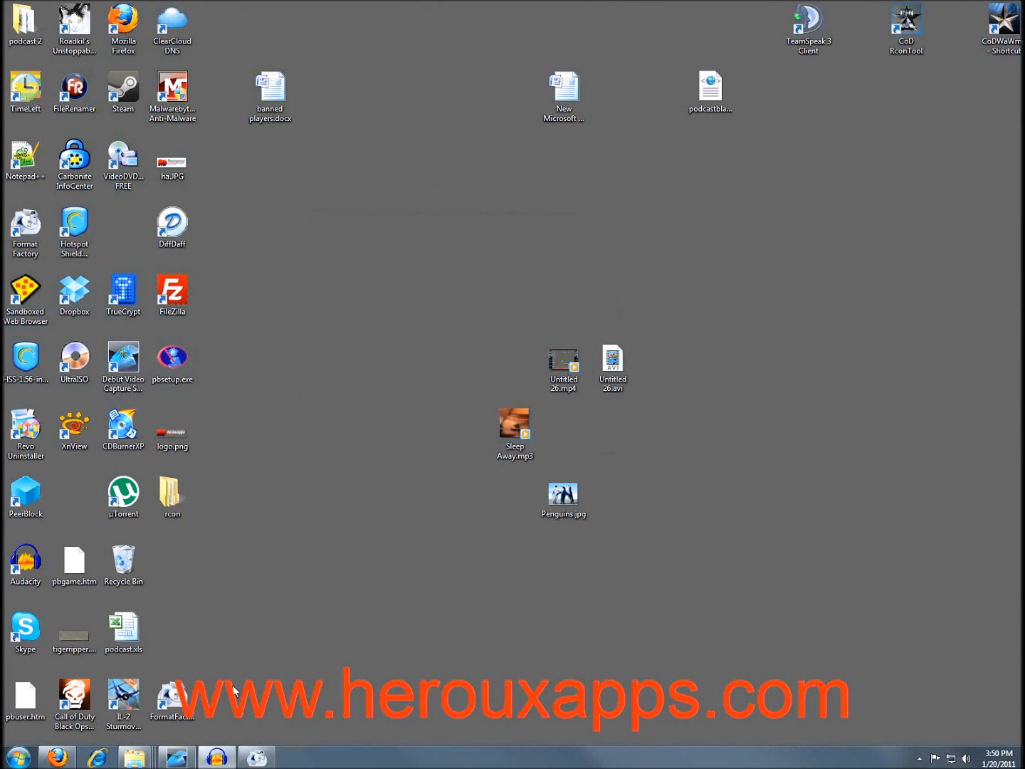
click(256, 758)
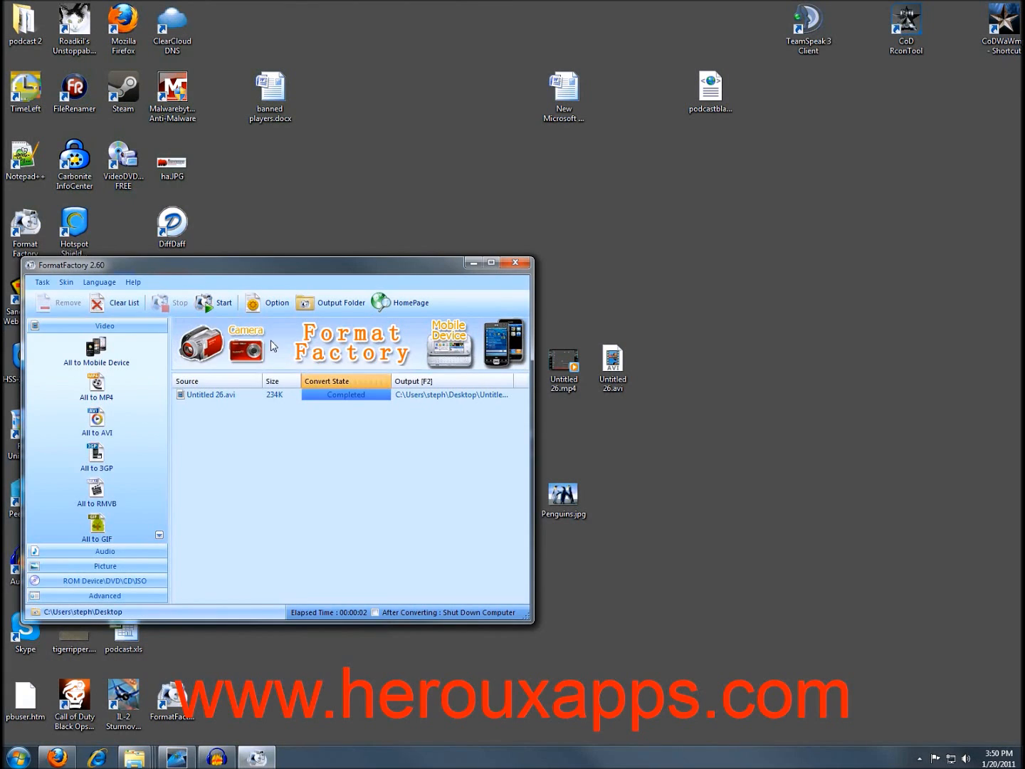
Center the Format Factory window and nudge it slightly upward.
drag(199, 265, 439, 206)
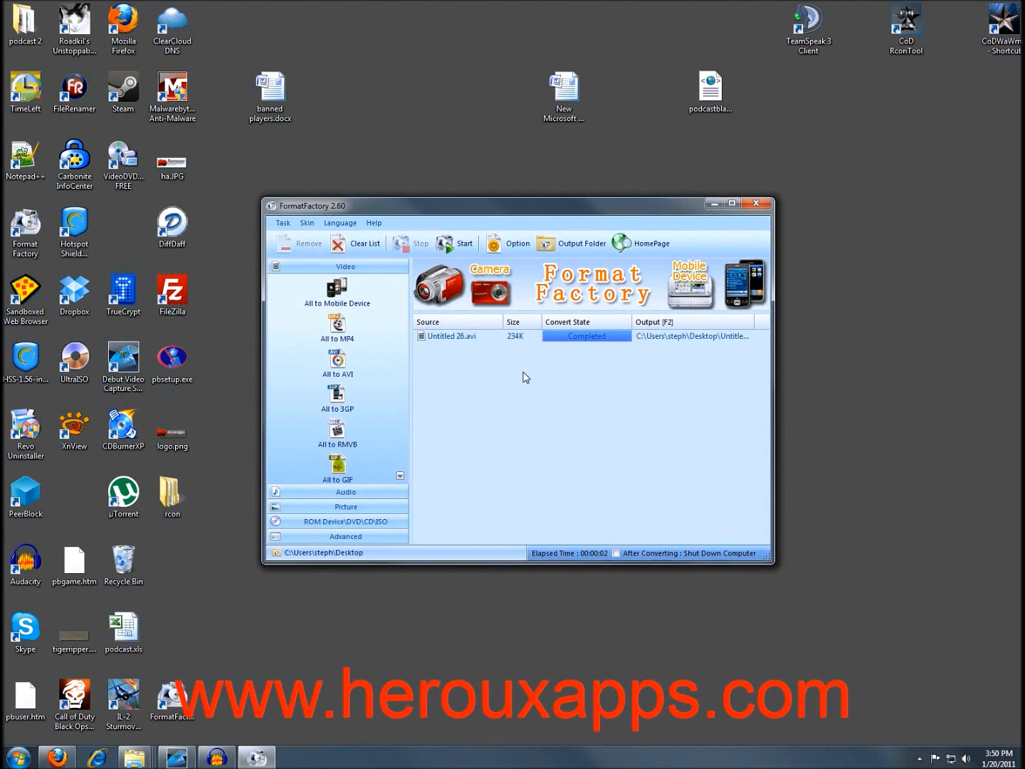
drag(476, 207, 468, 145)
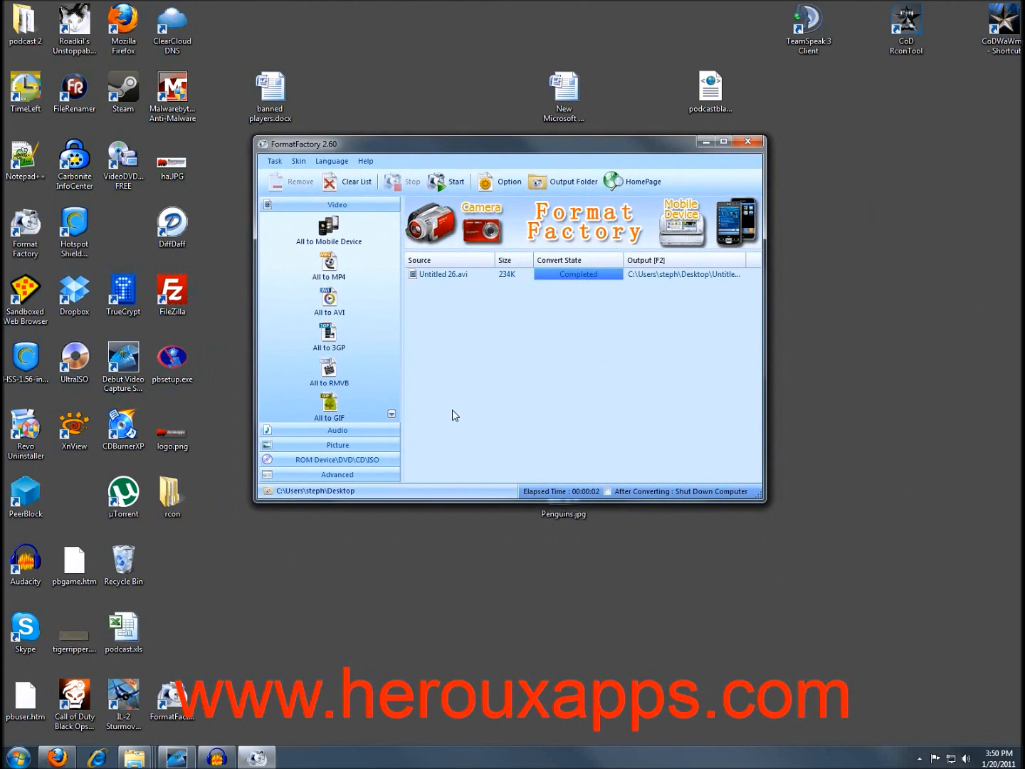
Show the Audio conversions, move the window up, and clear the finished Untitled 26.avi job.
click(339, 431)
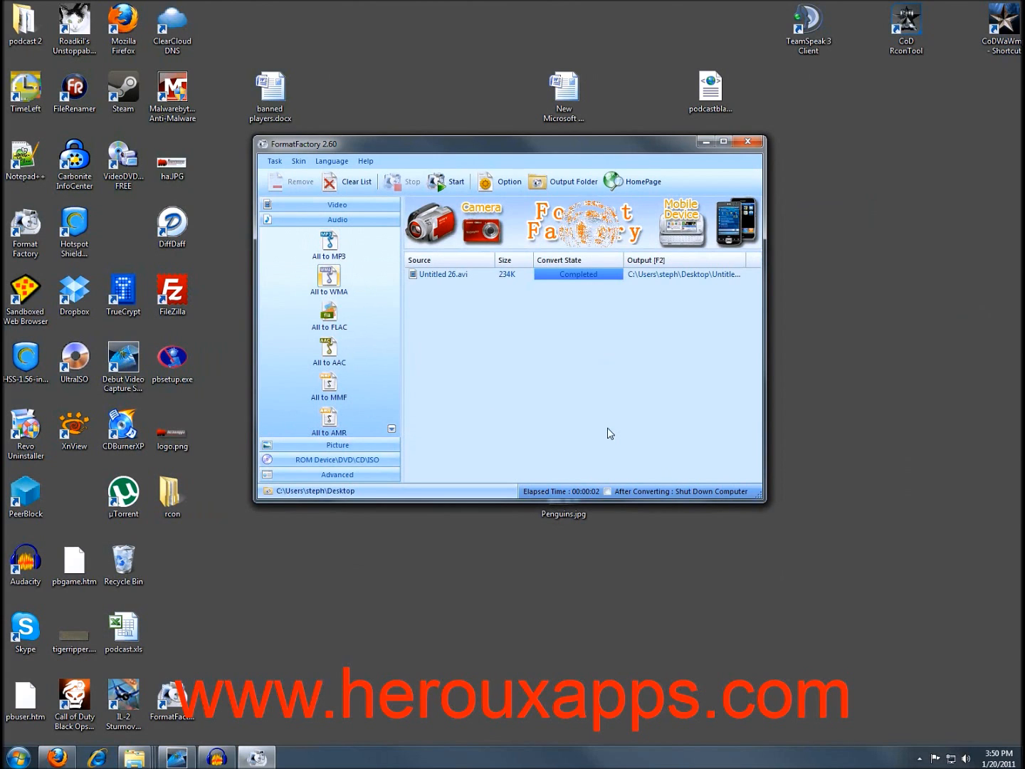
drag(514, 144, 470, 47)
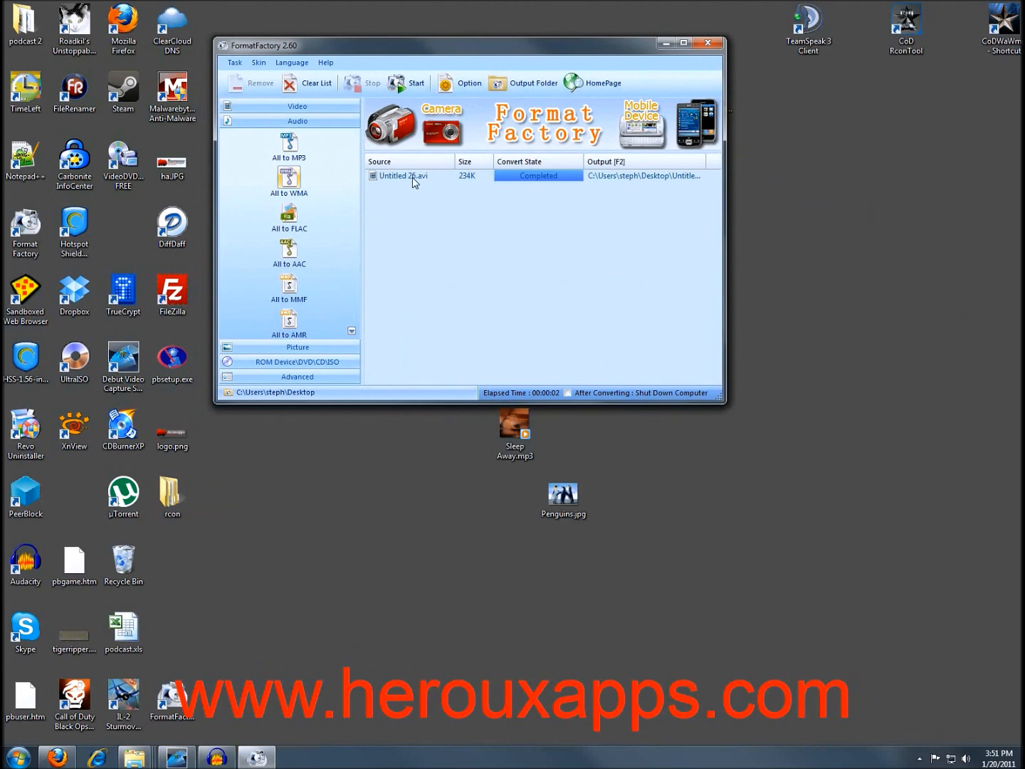
click(298, 83)
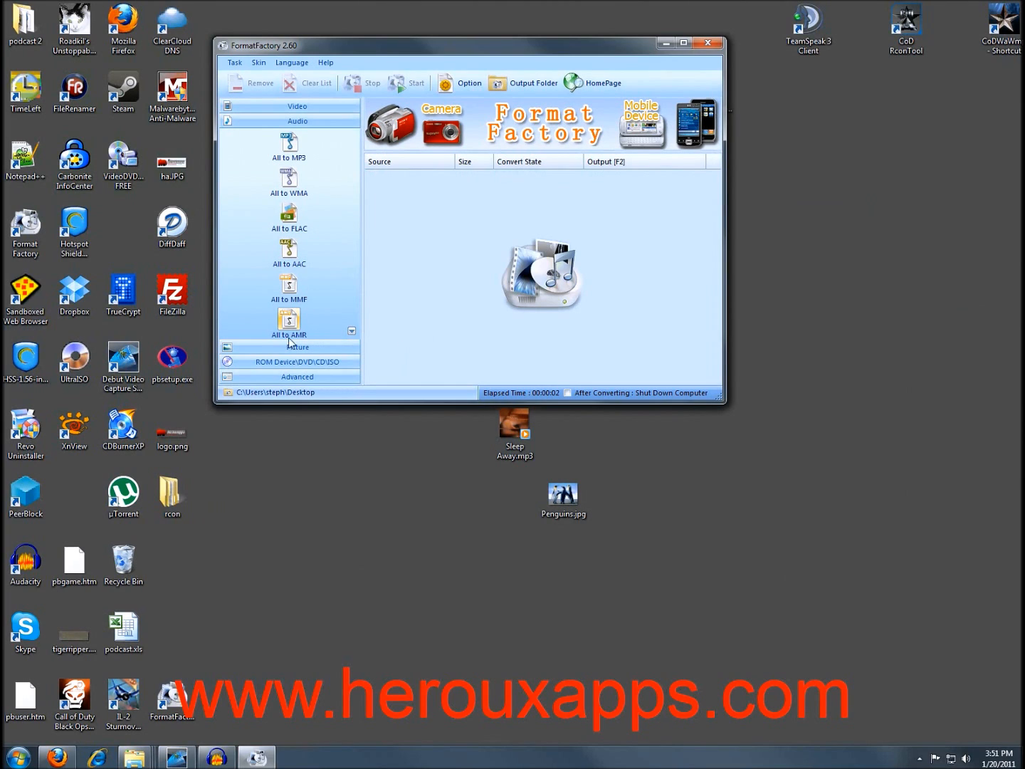
Add Sleep Away.mp3 as an All to WAV task using the High quality profile, output to the Desktop.
click(513, 427)
drag(490, 436, 484, 251)
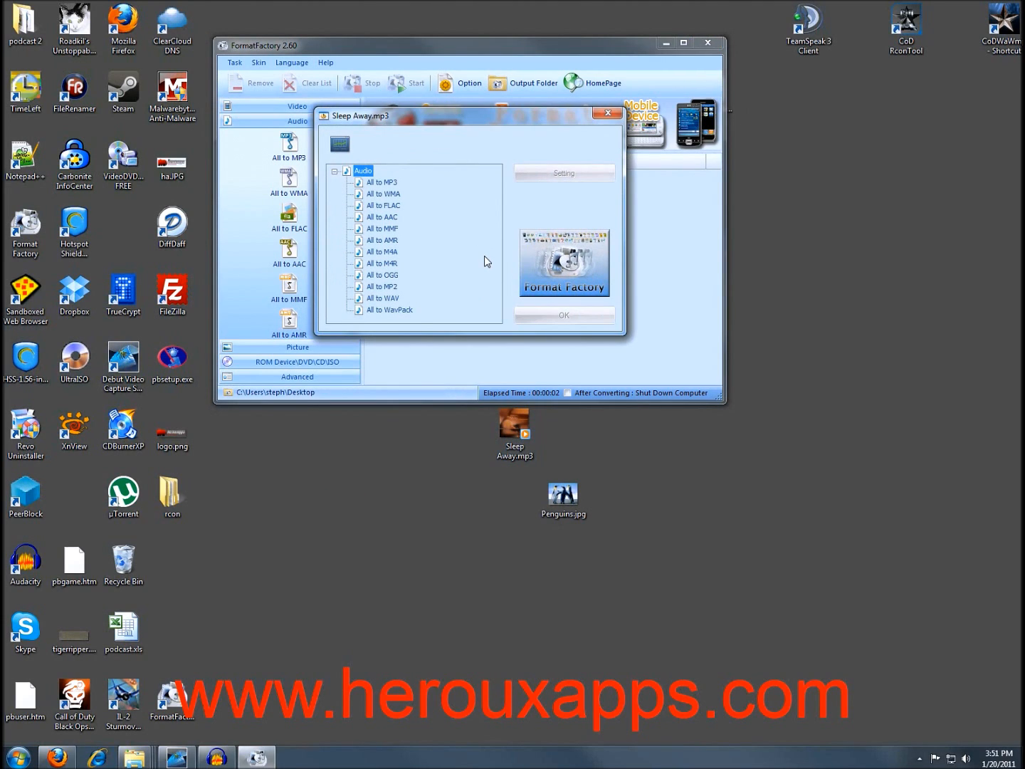
drag(415, 126, 473, 324)
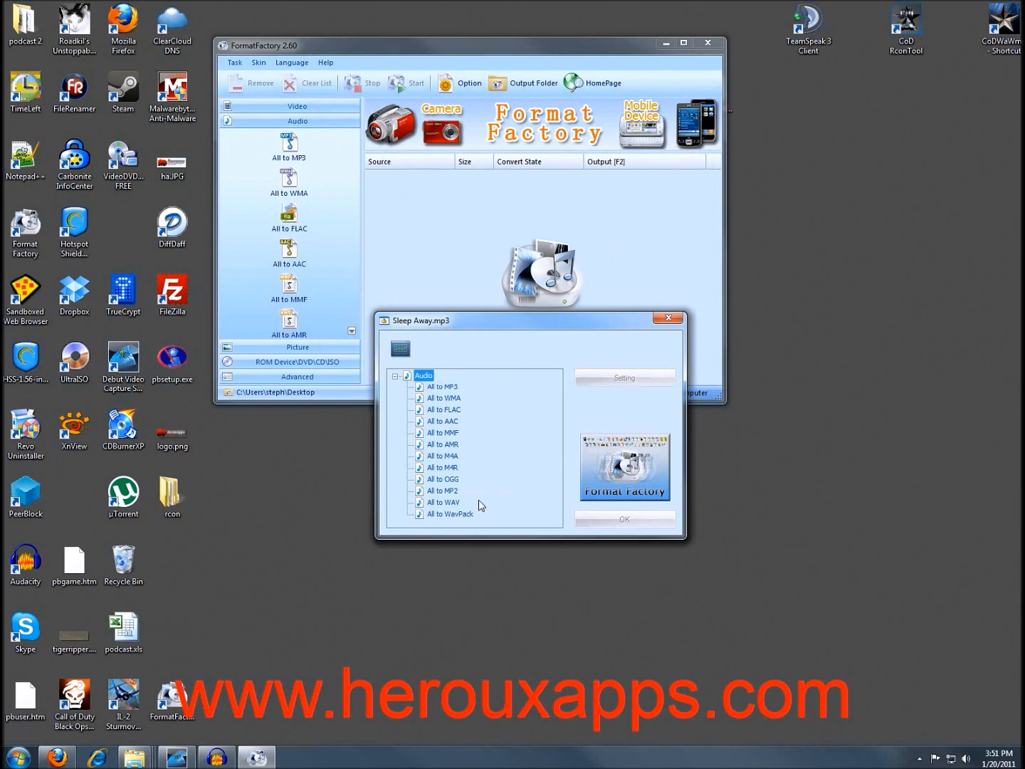
click(440, 503)
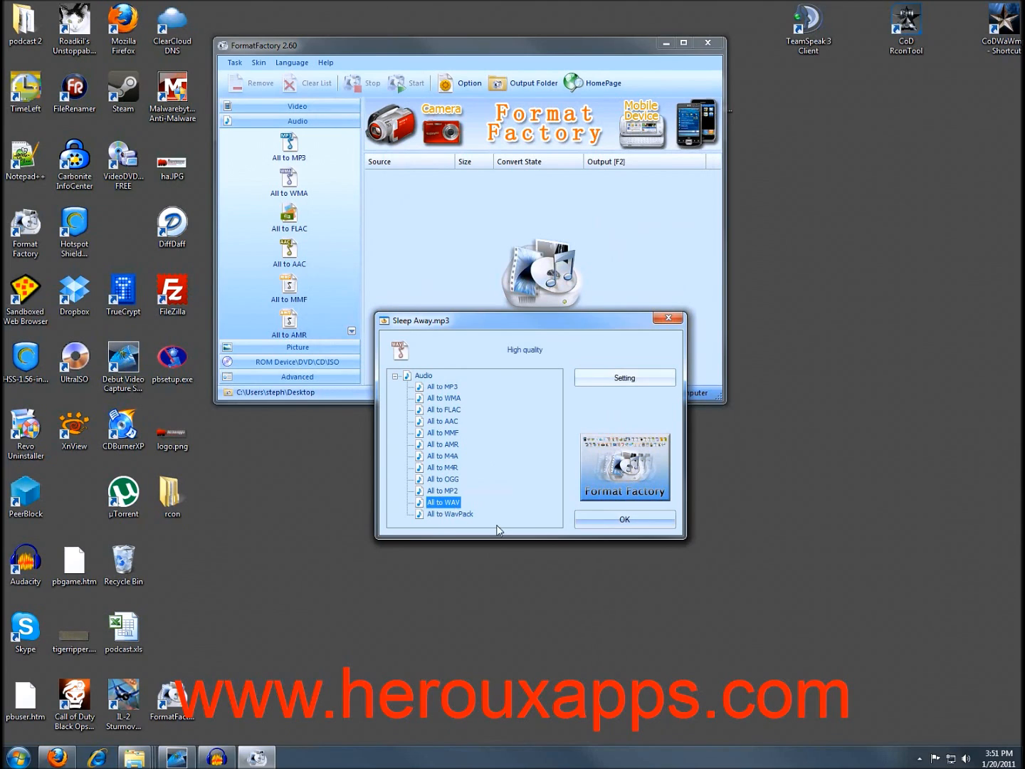
click(621, 382)
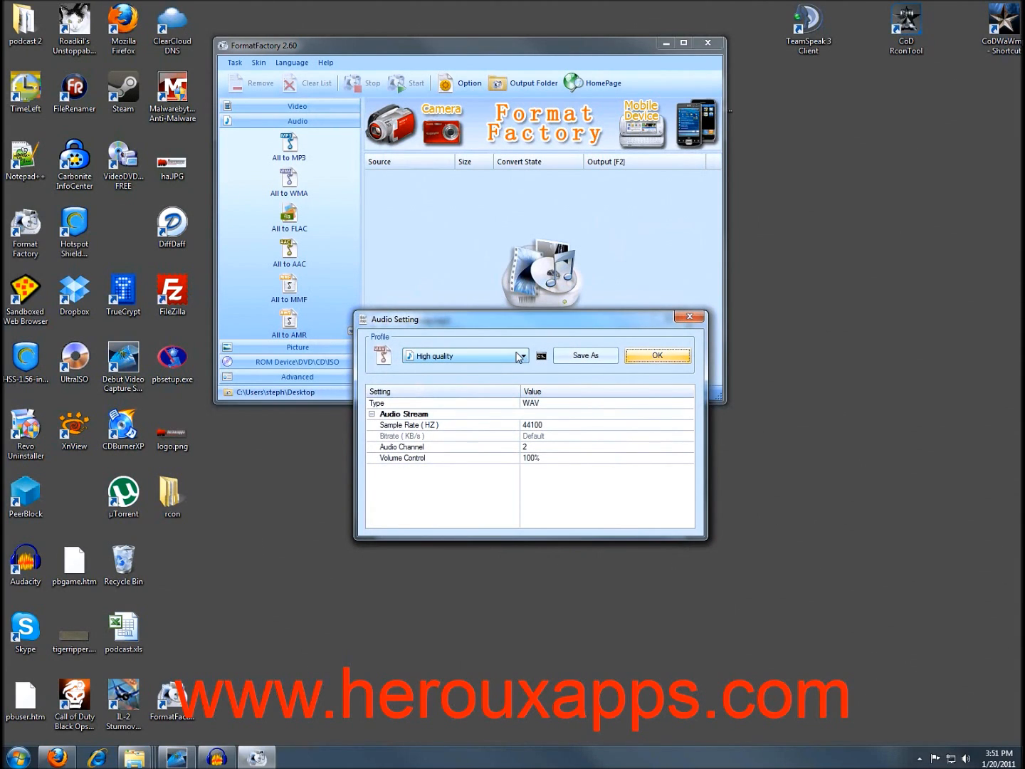
click(523, 357)
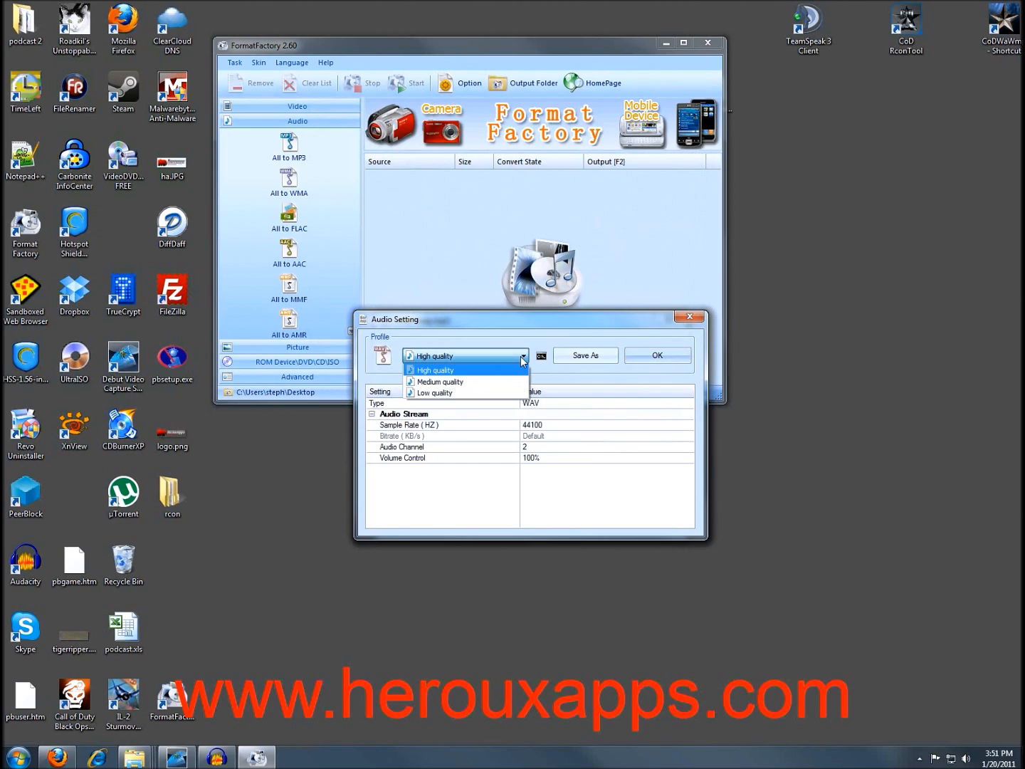
click(438, 370)
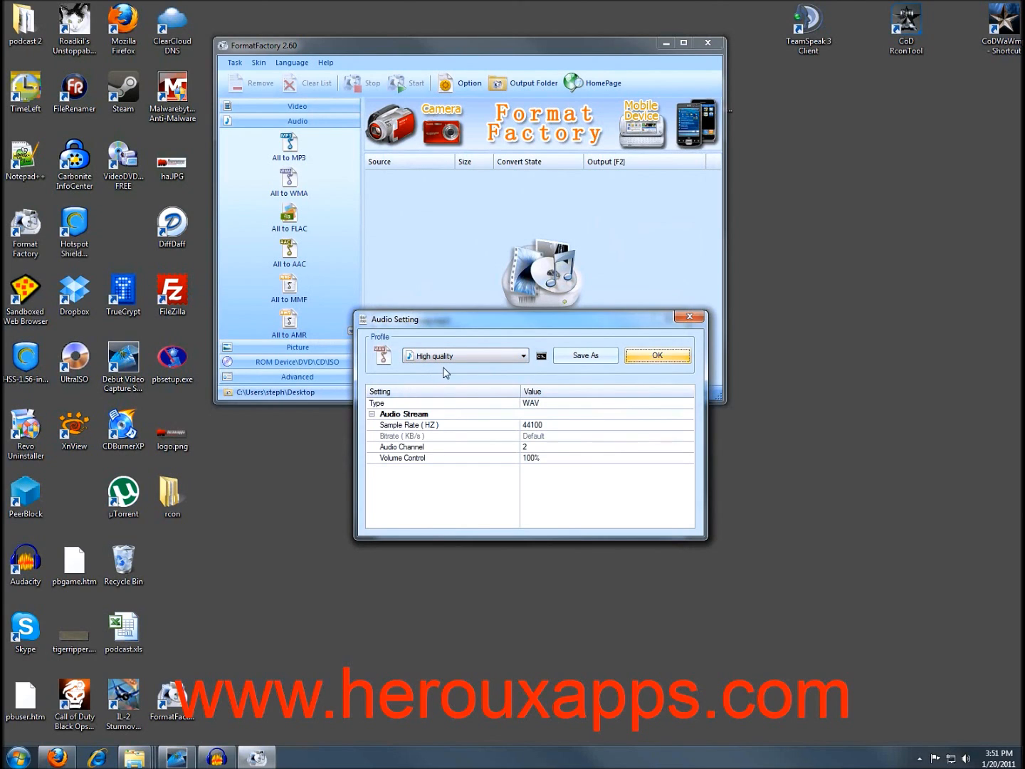
click(658, 358)
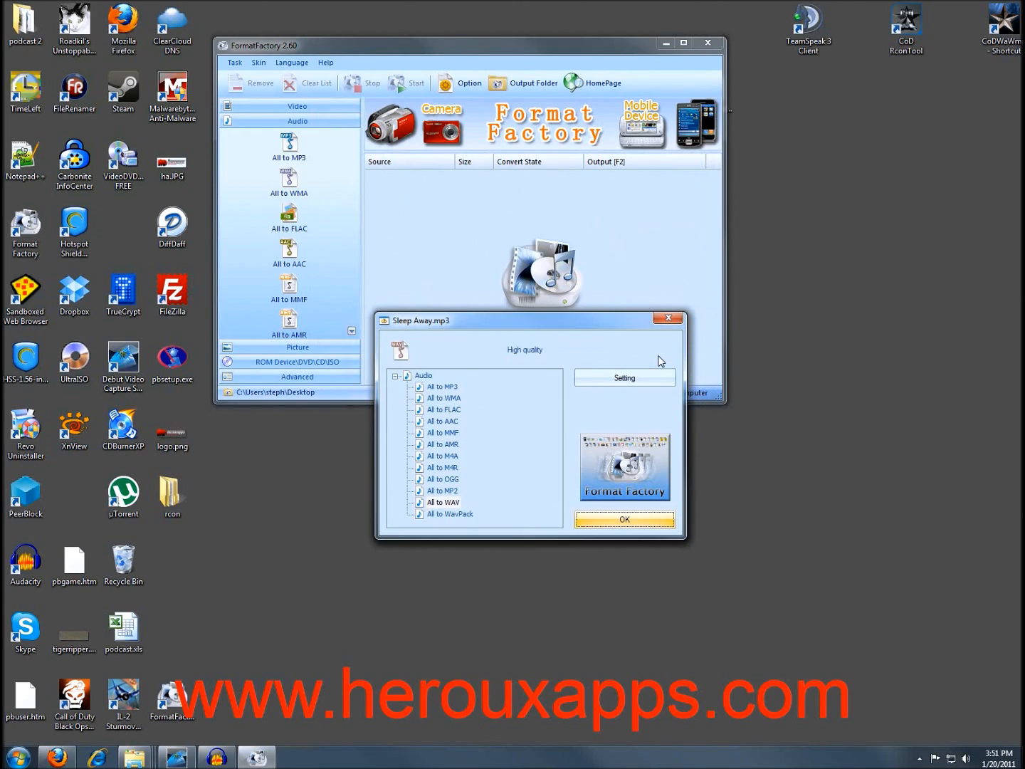
click(610, 520)
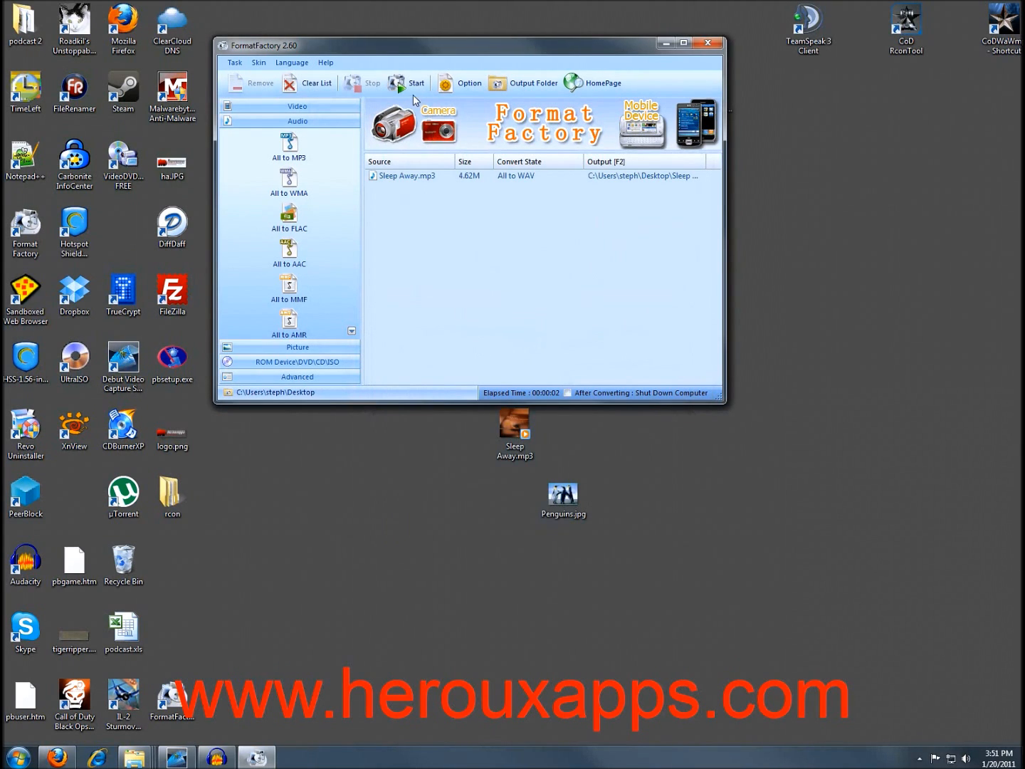
Run the Sleep Away.mp3 to WAV conversion and minimize Format Factory once it completes.
click(407, 87)
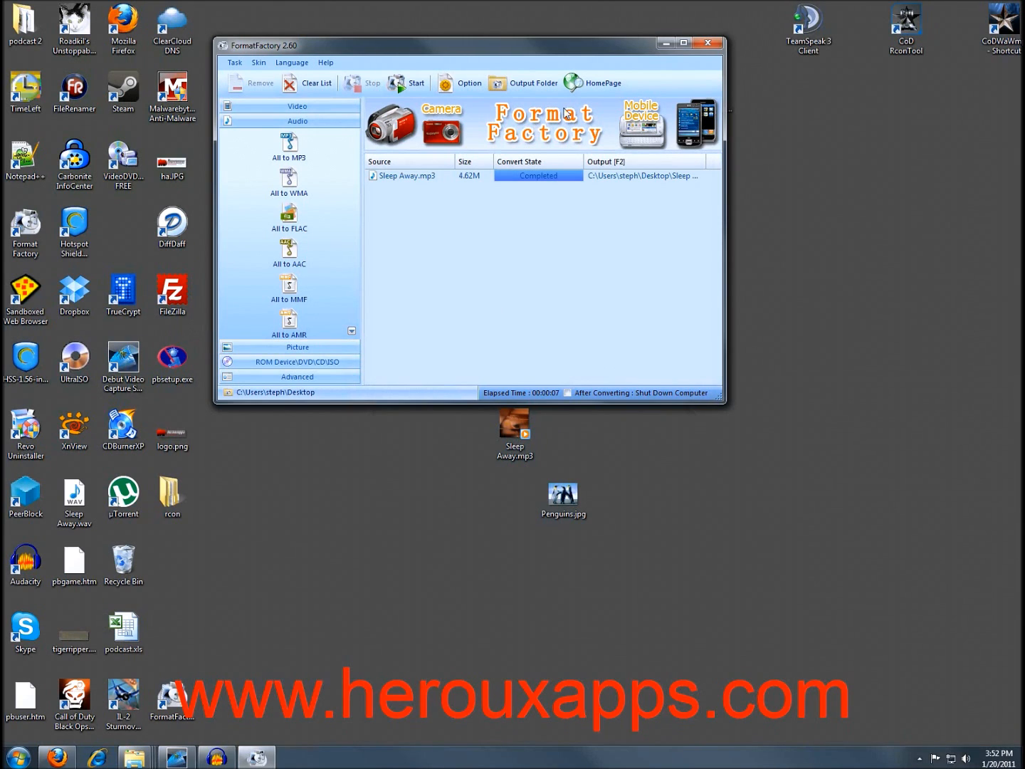
click(665, 42)
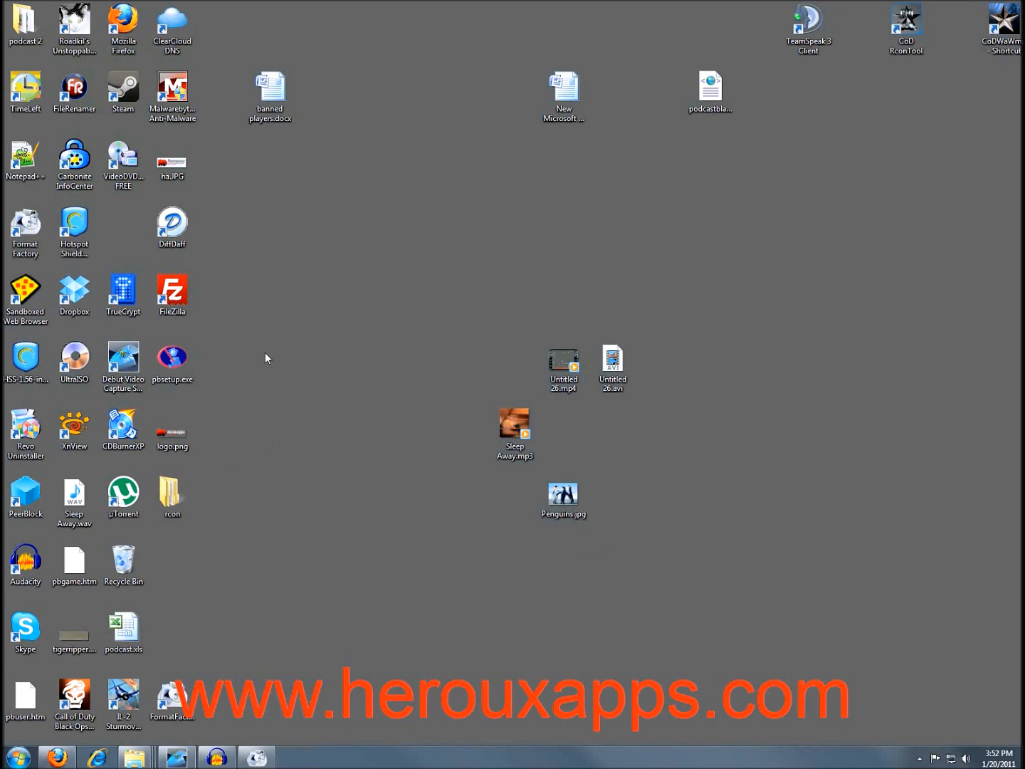
Move Sleep Away.wav beside Untitled 26.avi, then close Windows Media Player after checking playback.
drag(73, 495, 388, 493)
drag(522, 490, 663, 381)
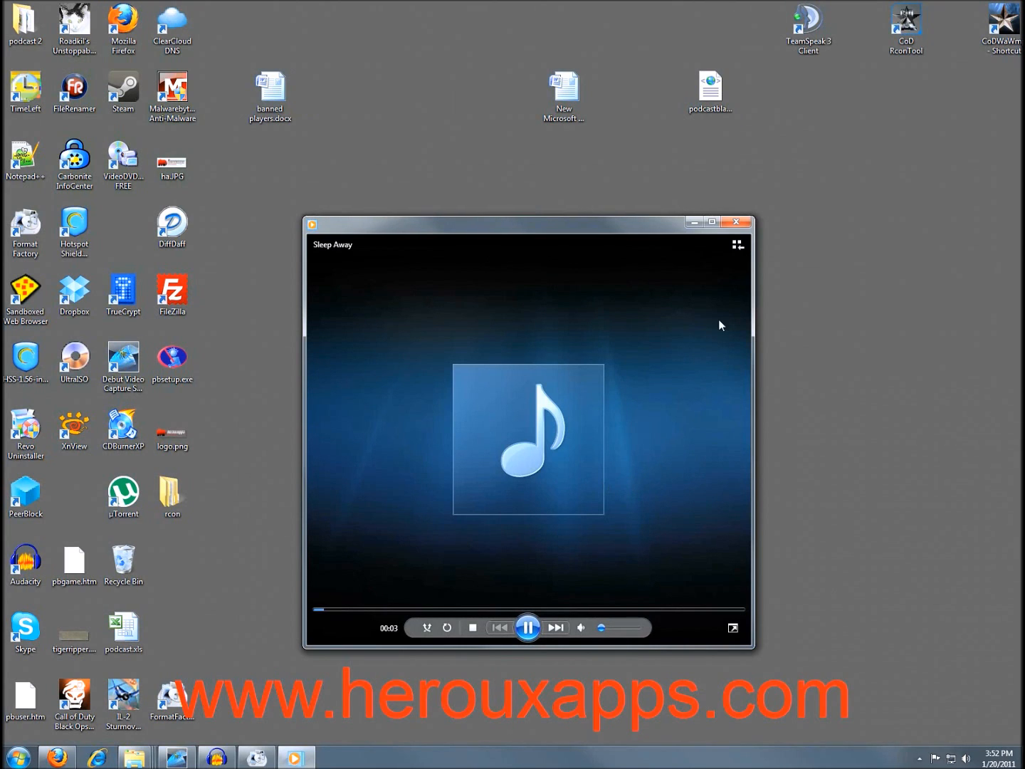
click(738, 222)
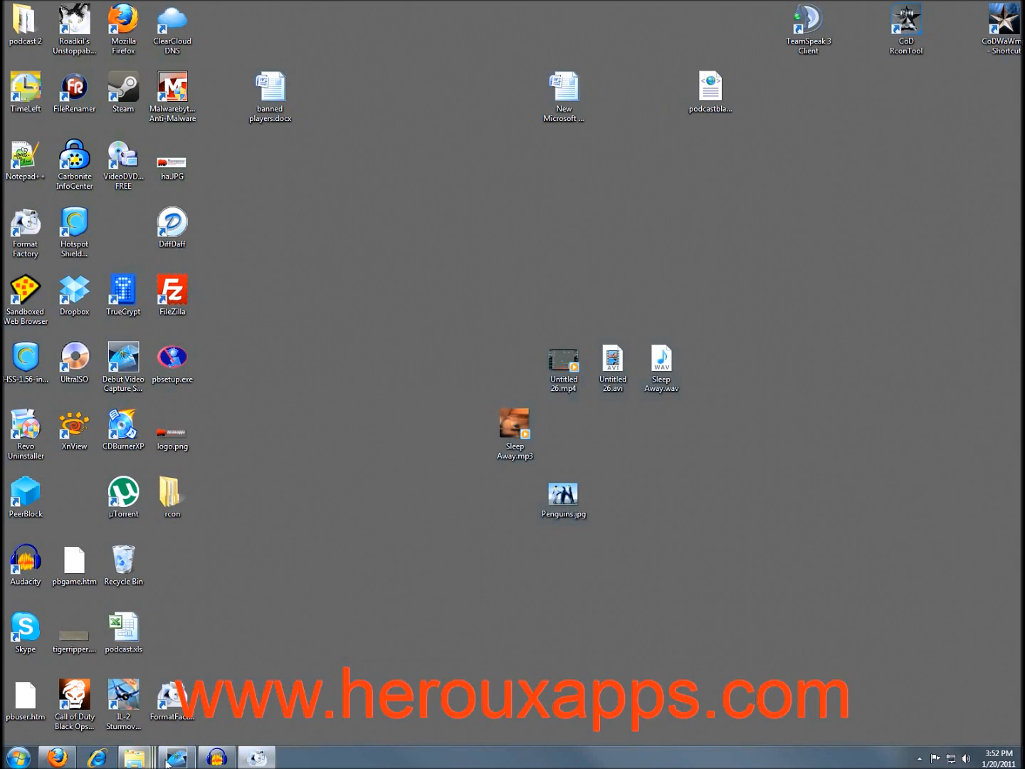
Clear the Picture task list and queue Penguins.jpg as an All to ICO conversion.
click(247, 760)
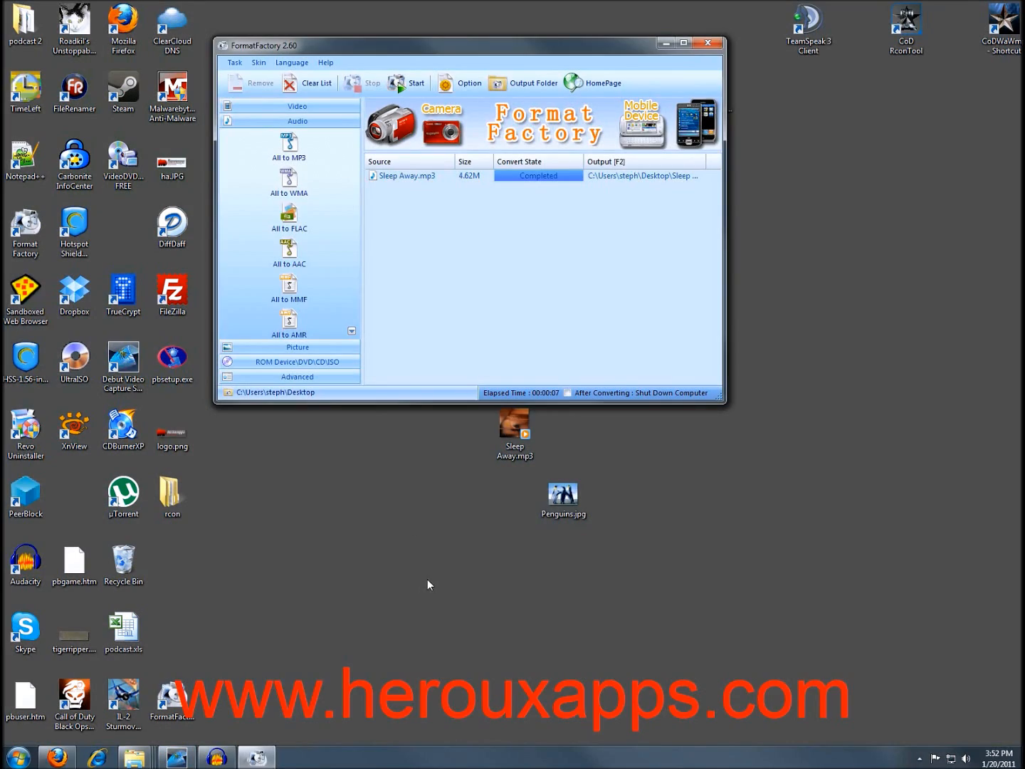
click(299, 347)
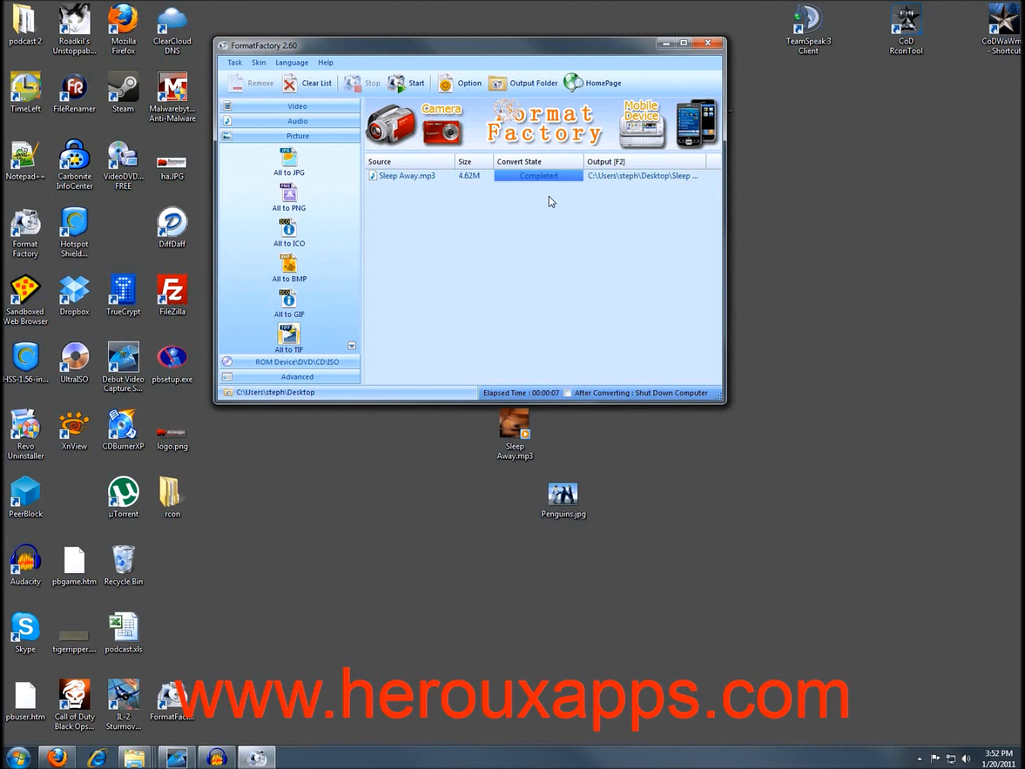
click(306, 82)
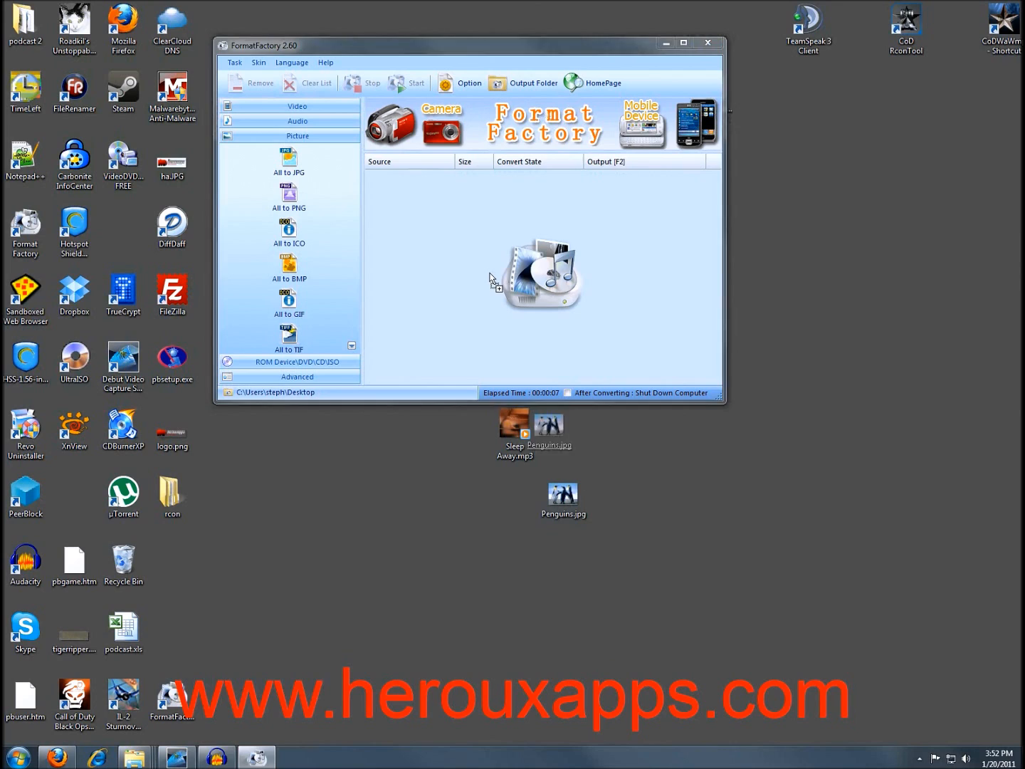
drag(564, 495, 444, 234)
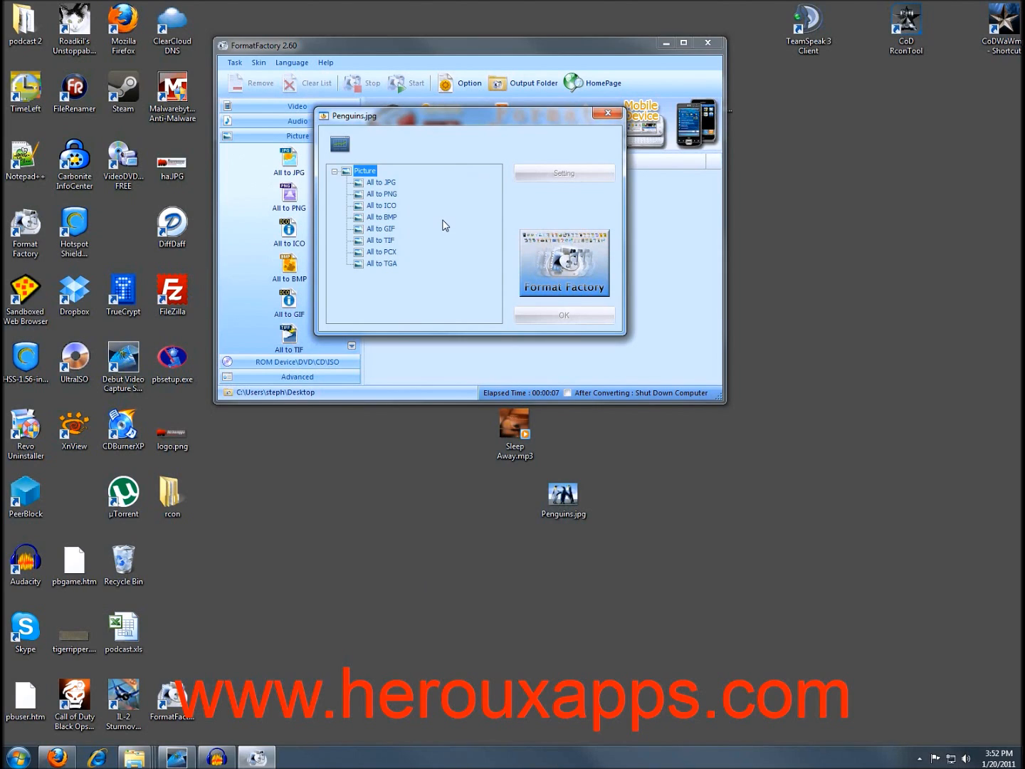
click(384, 208)
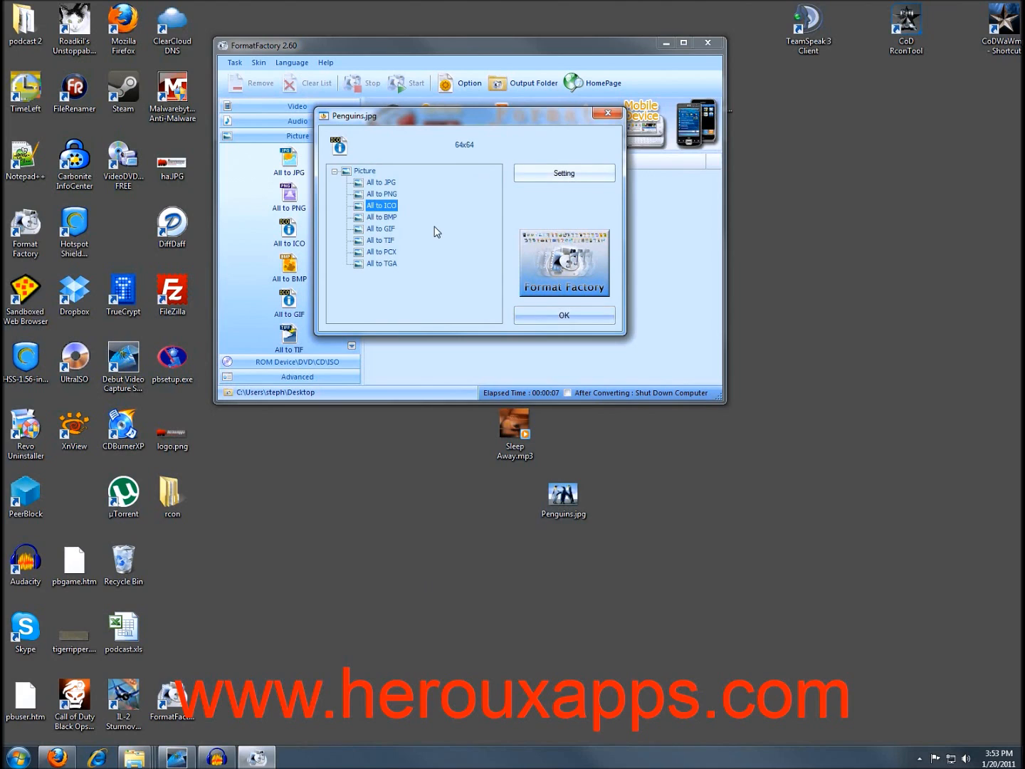
click(586, 315)
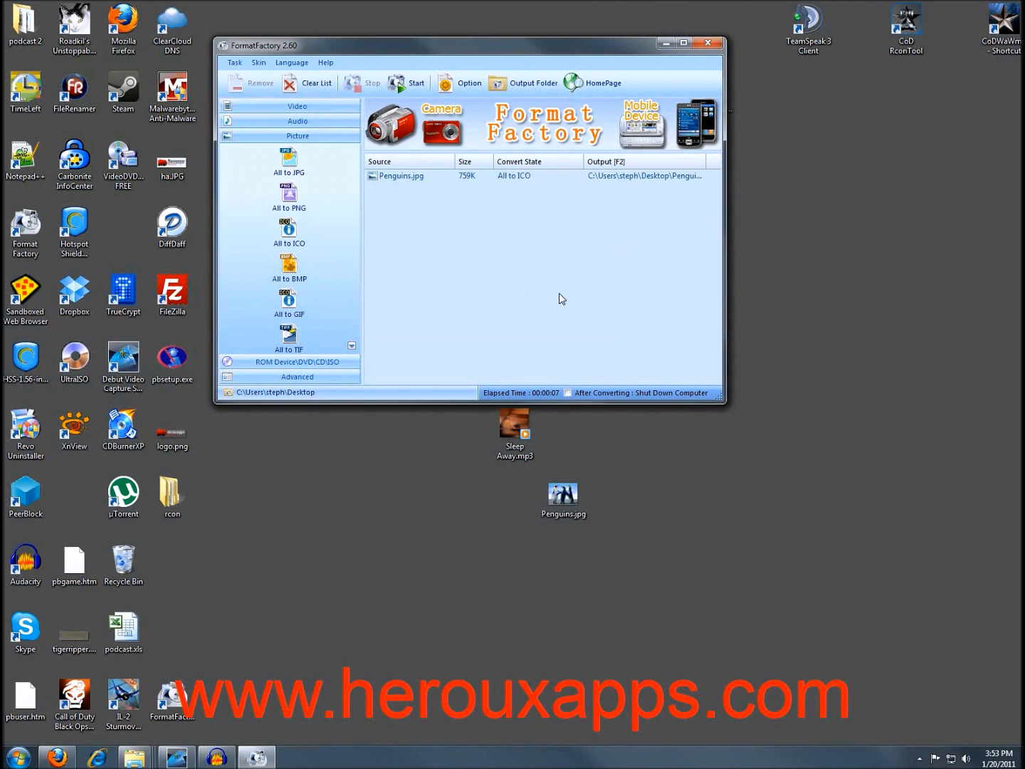
Convert it, place Penguins.ico below Penguins.jpg, and minimize Format Factory.
click(403, 93)
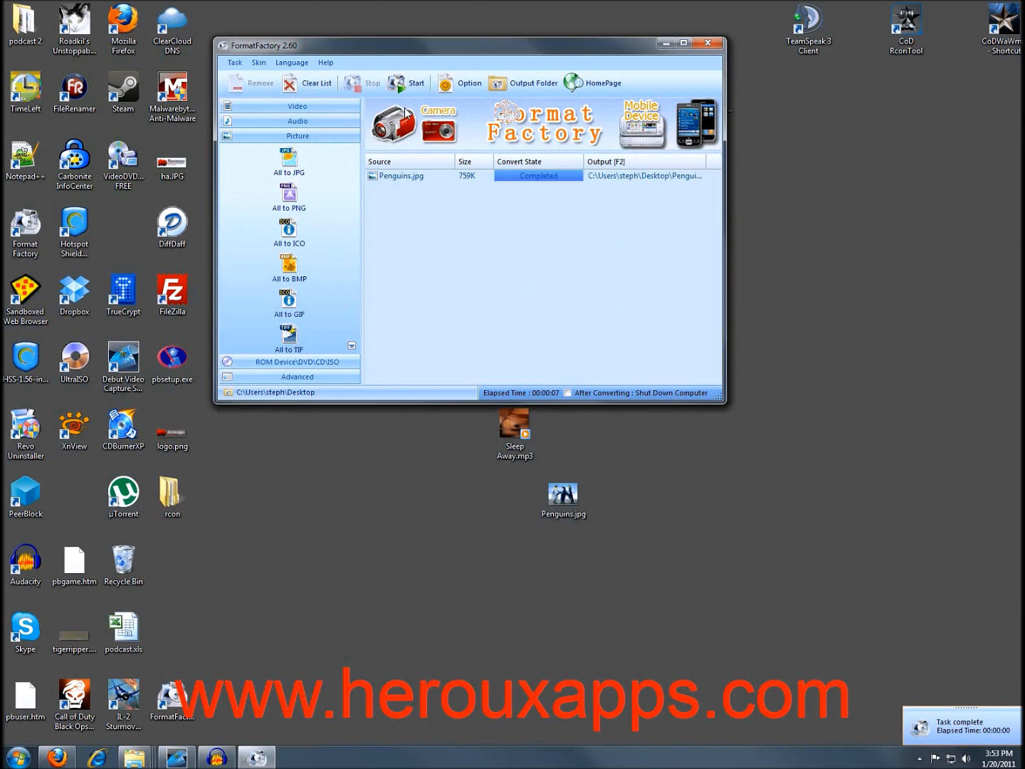
drag(79, 503, 566, 581)
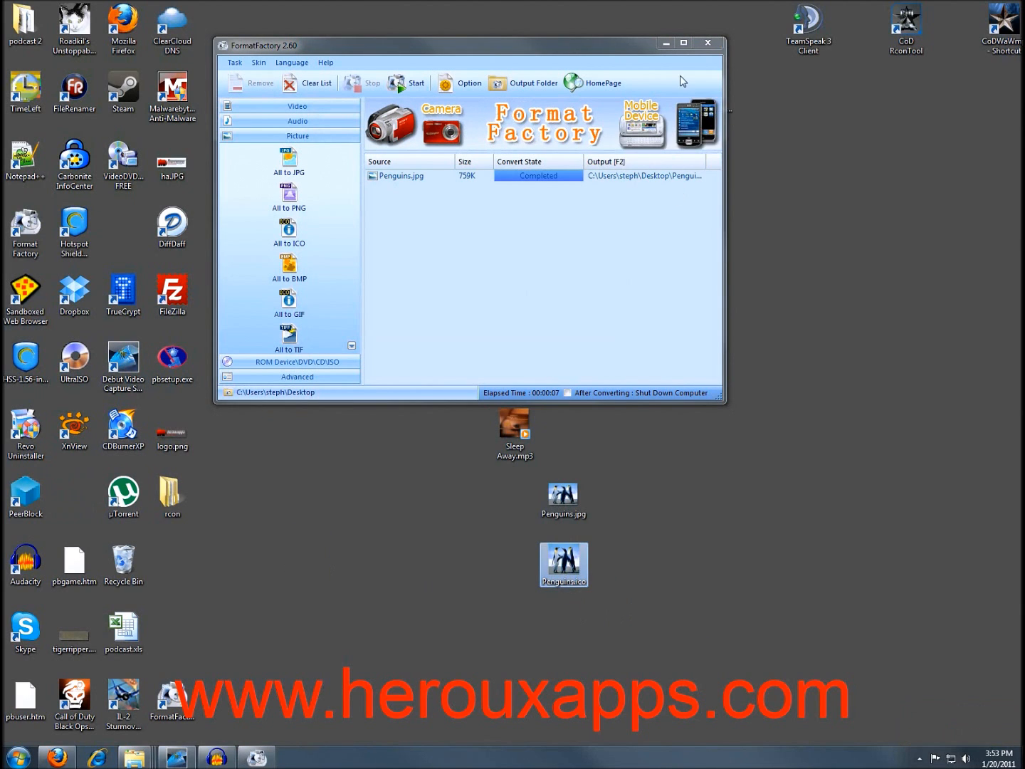
click(668, 43)
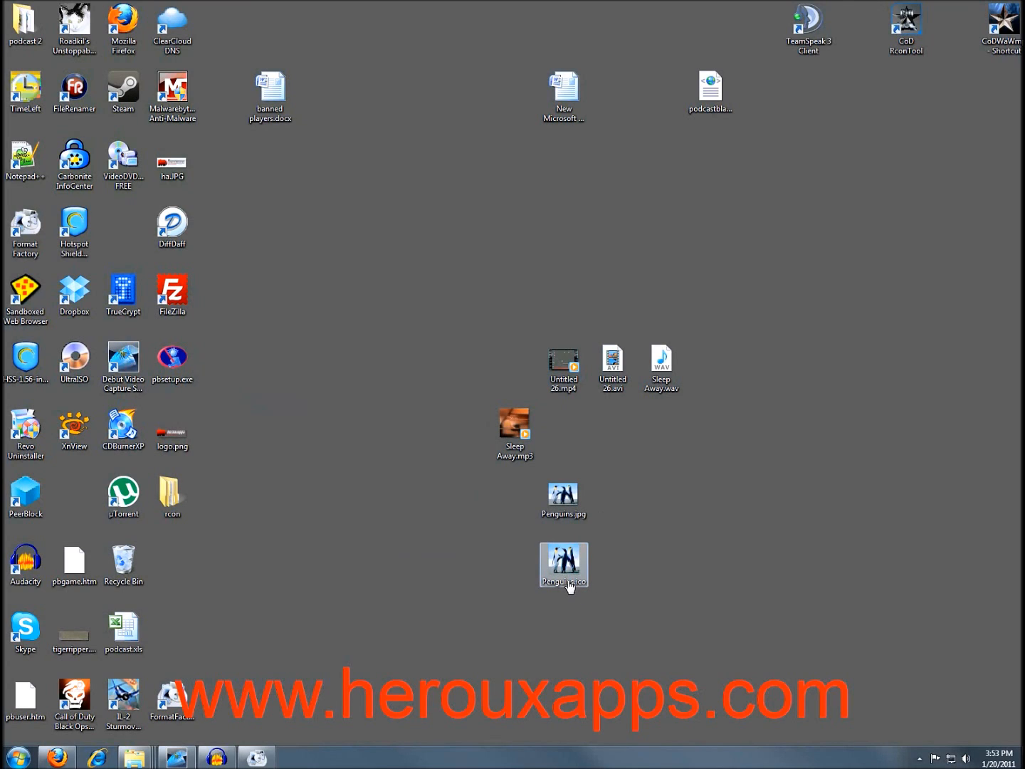
Place the rcon folder beside Penguins.jpg and confirm Penguins.ico is a 64x64, 12.5 KB icon.
drag(189, 498, 455, 535)
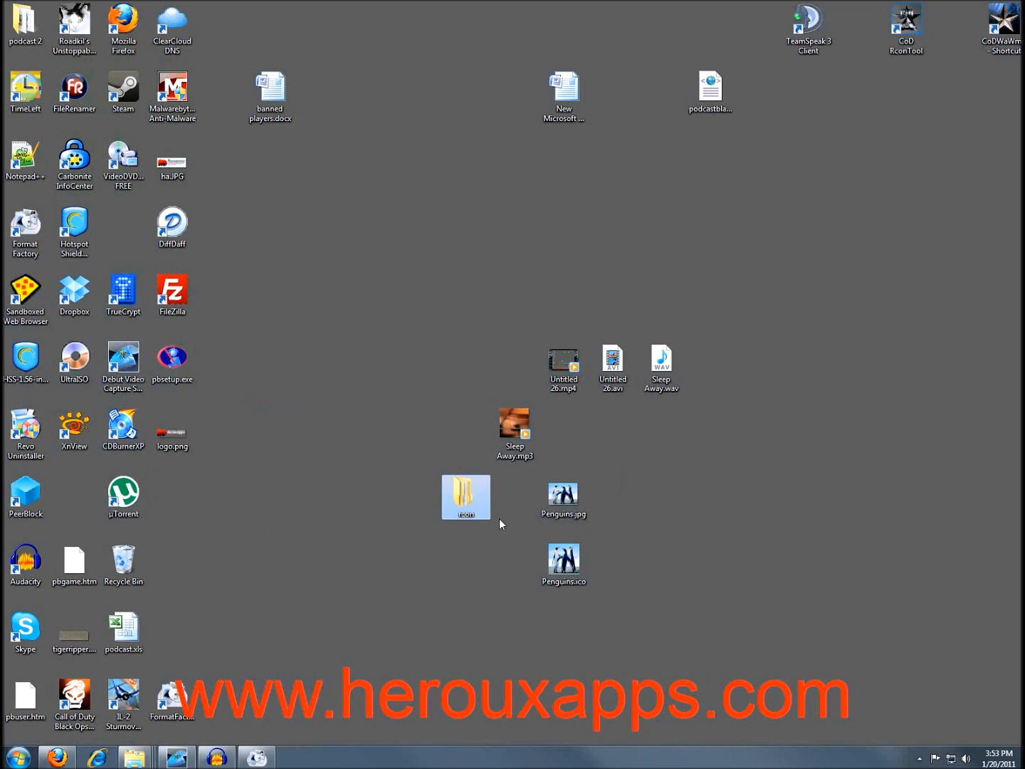
click(567, 566)
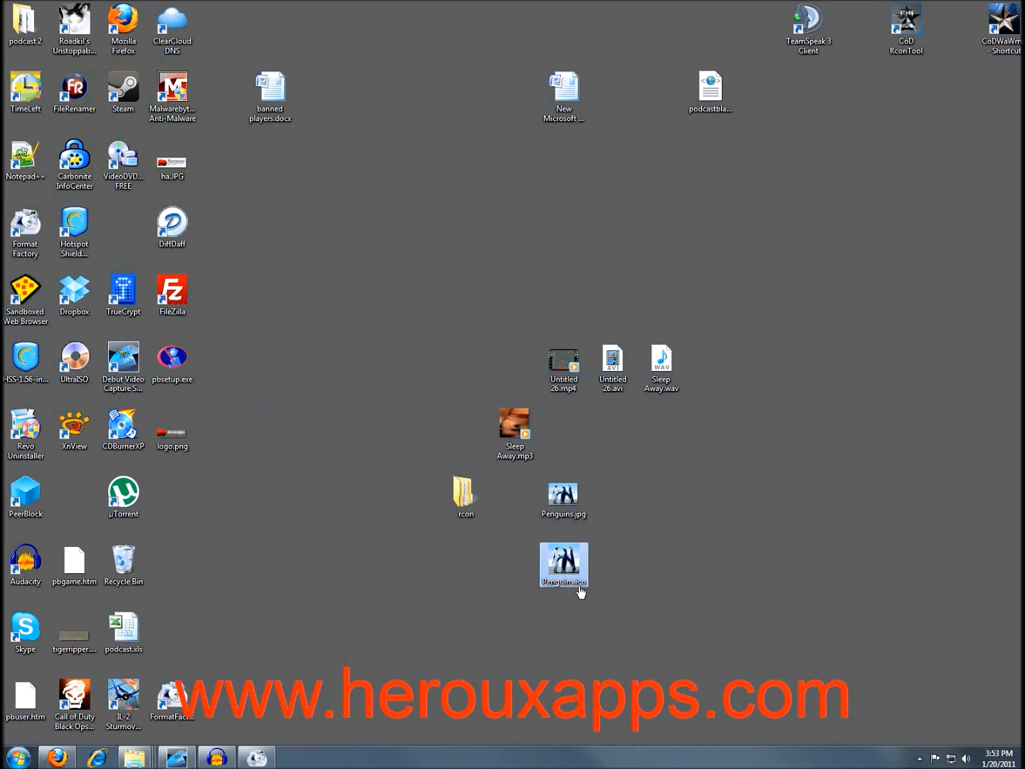
mouse_move(569, 586)
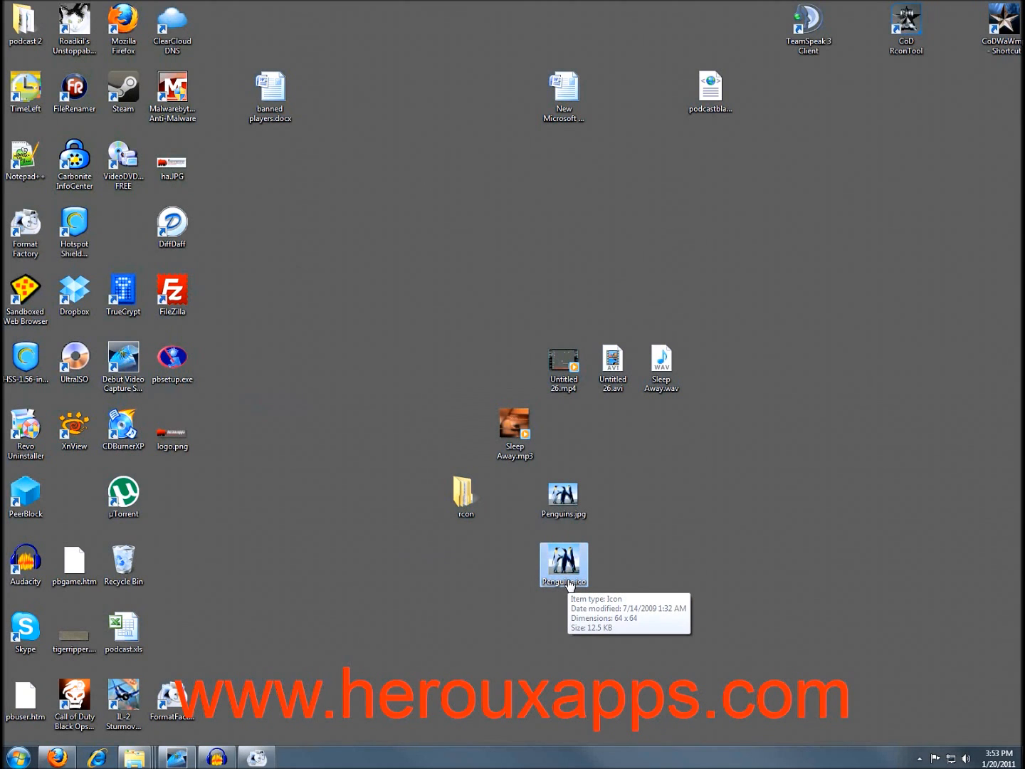
Set the rcon folder's icon to Penguins.ico from the Desktop via its Properties Customize tab.
right_click(466, 492)
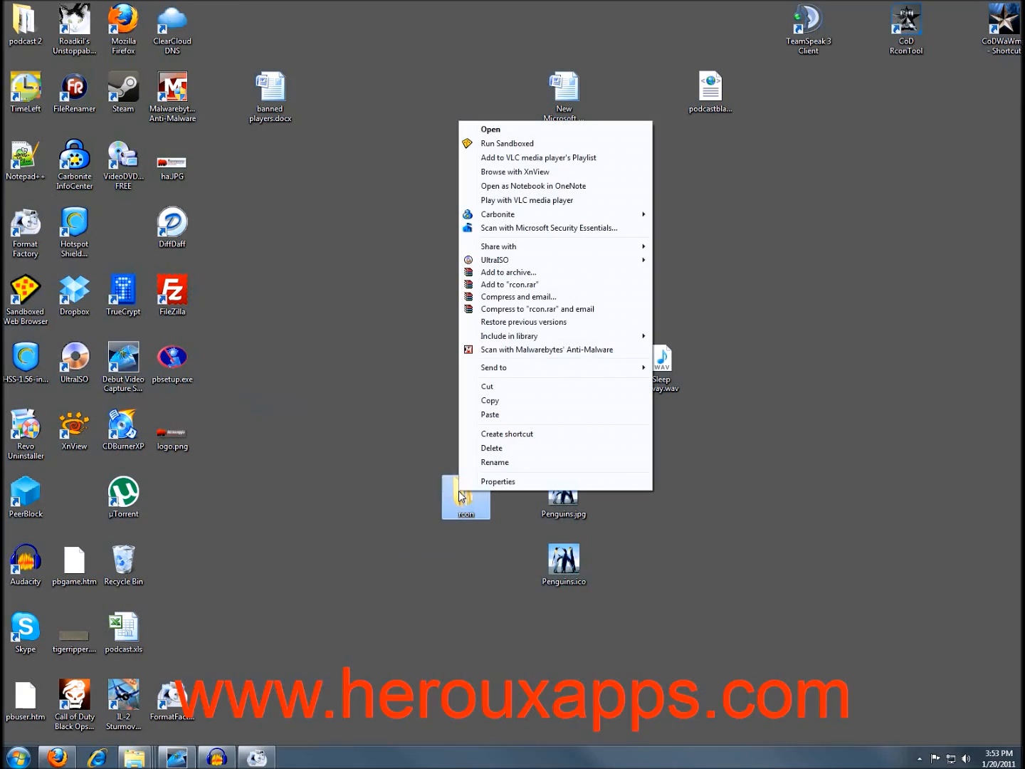
click(491, 484)
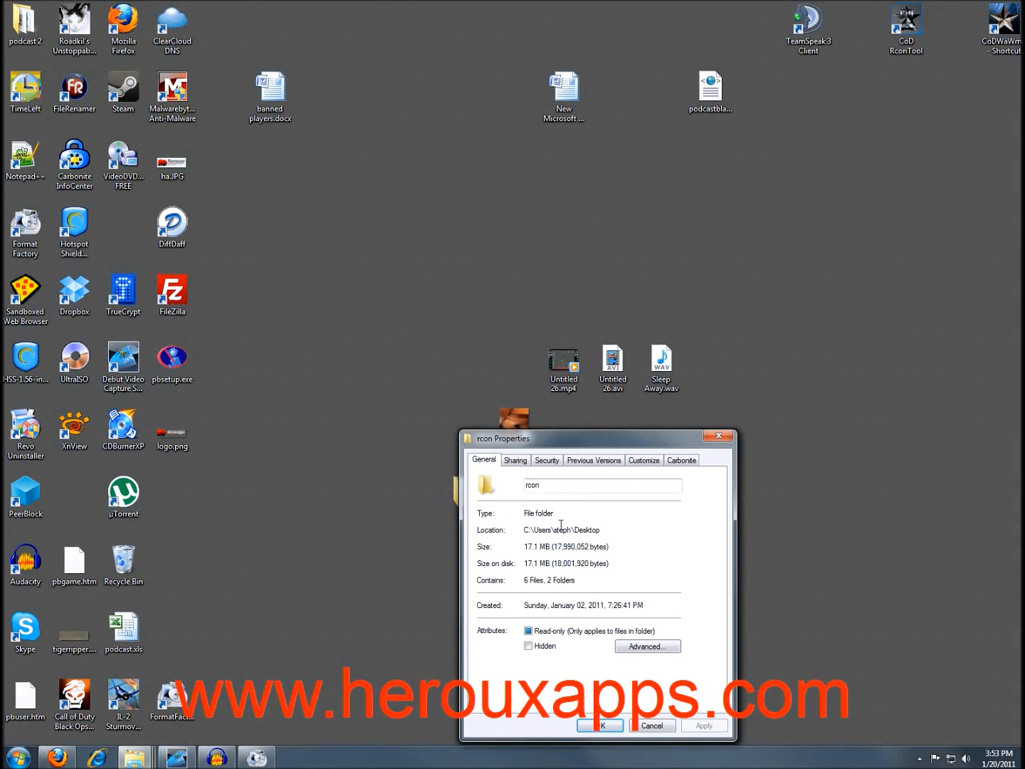
drag(584, 446, 428, 352)
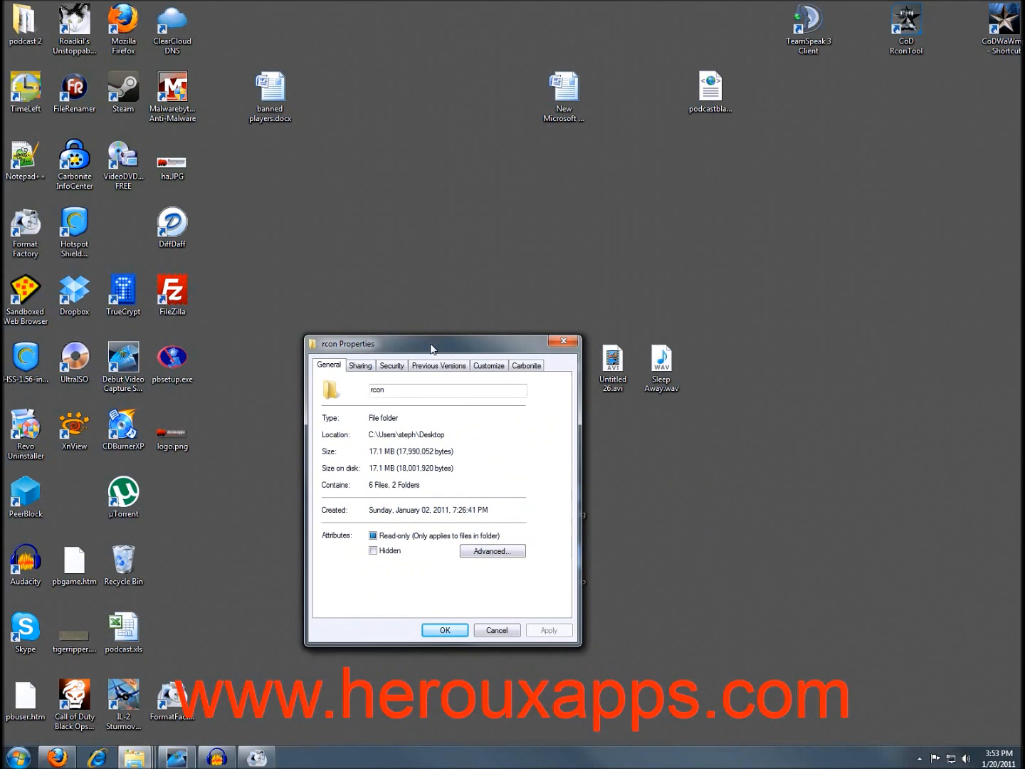
click(483, 367)
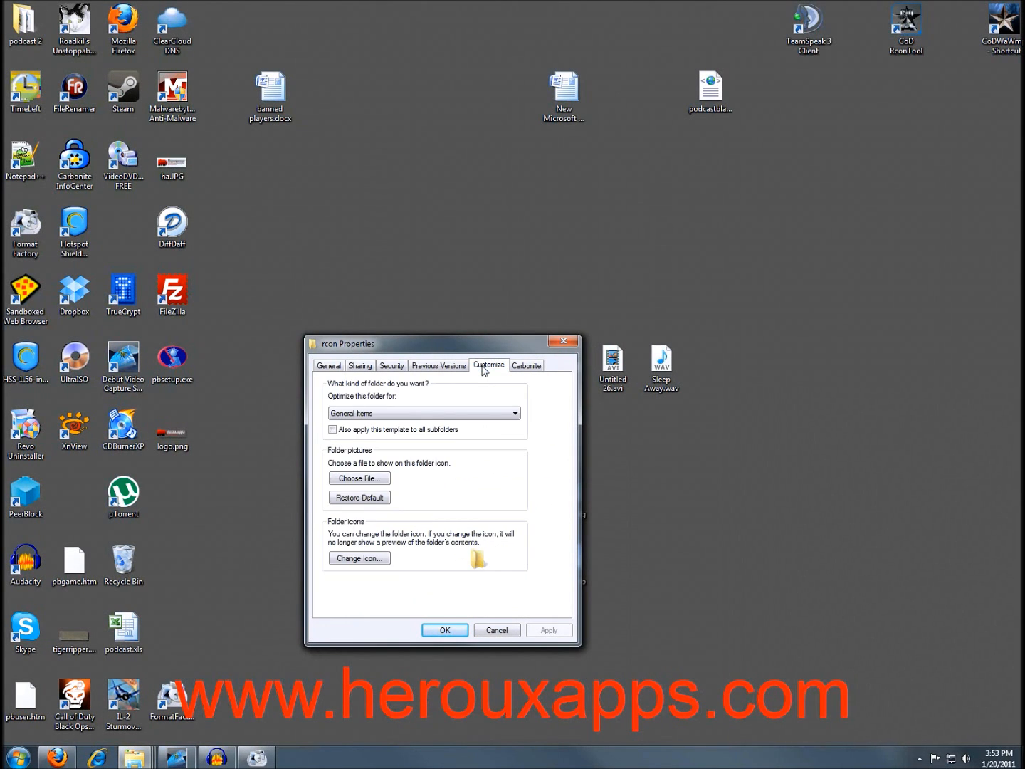
click(357, 560)
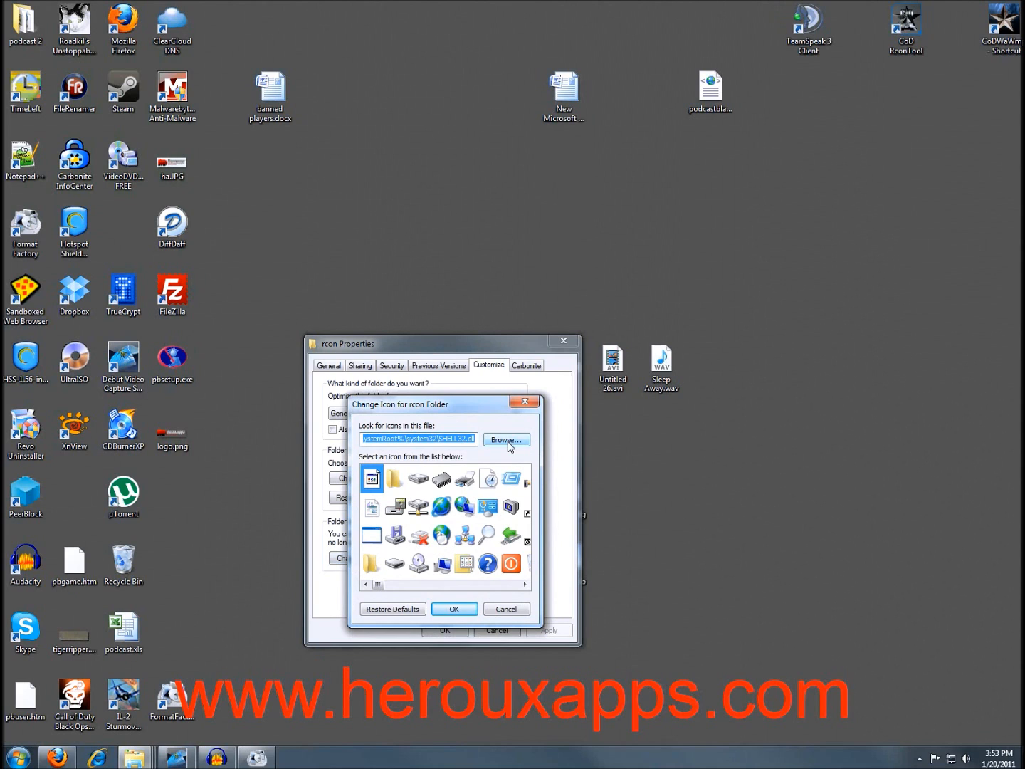
click(503, 442)
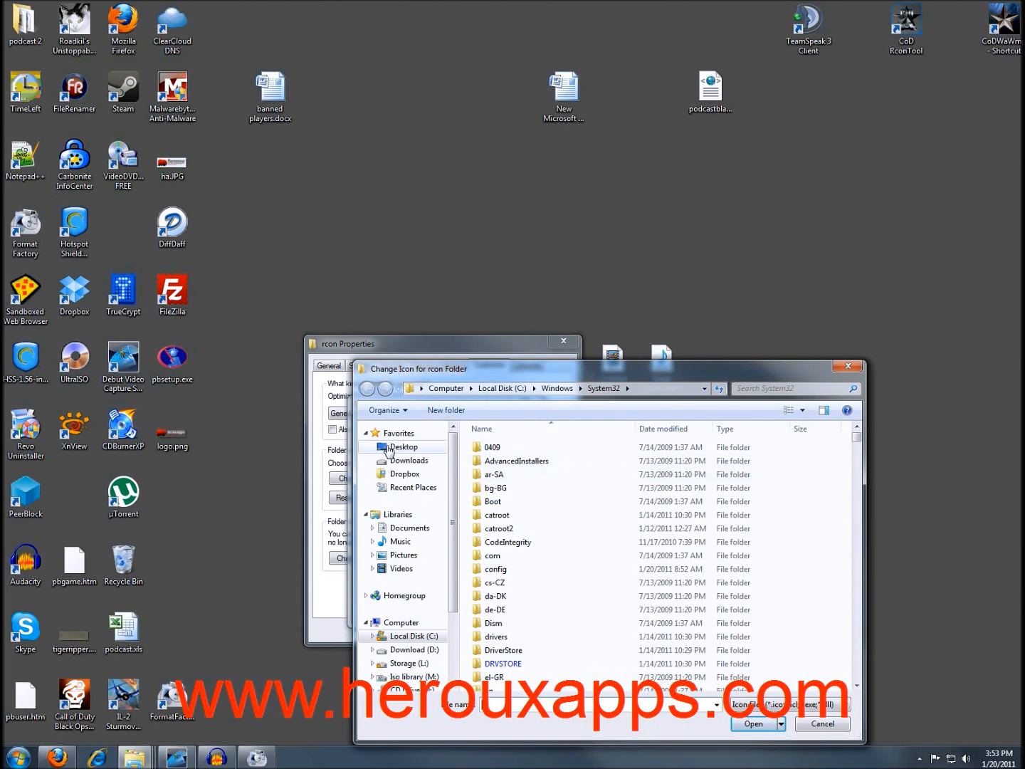
click(389, 447)
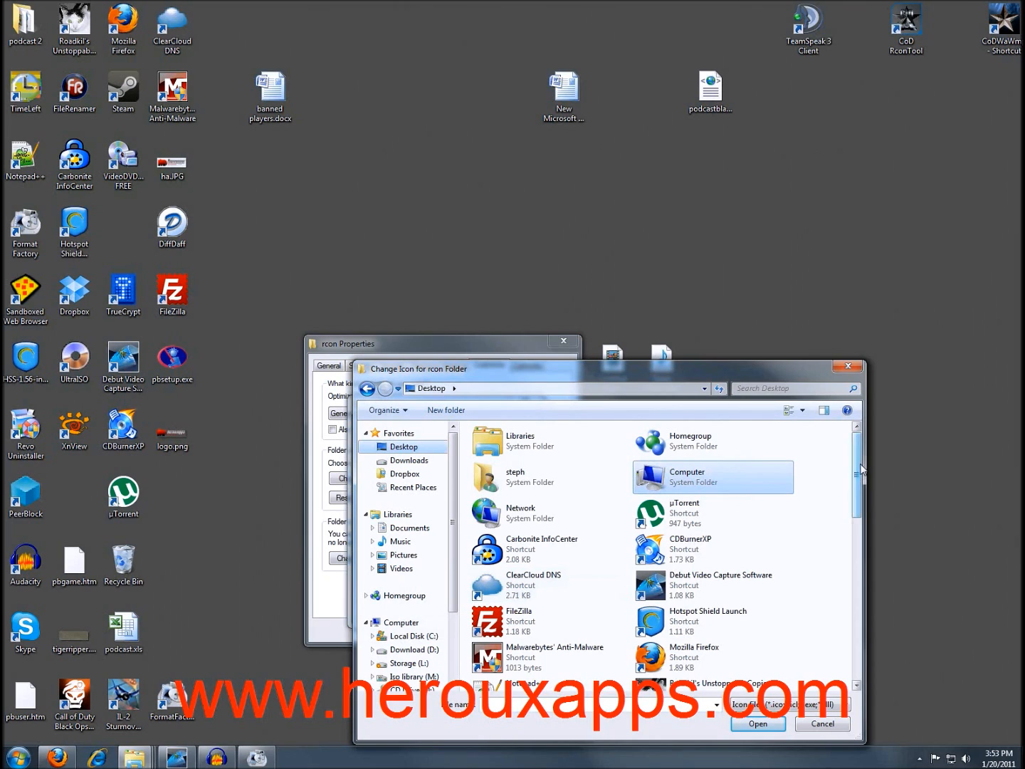
drag(862, 465, 861, 634)
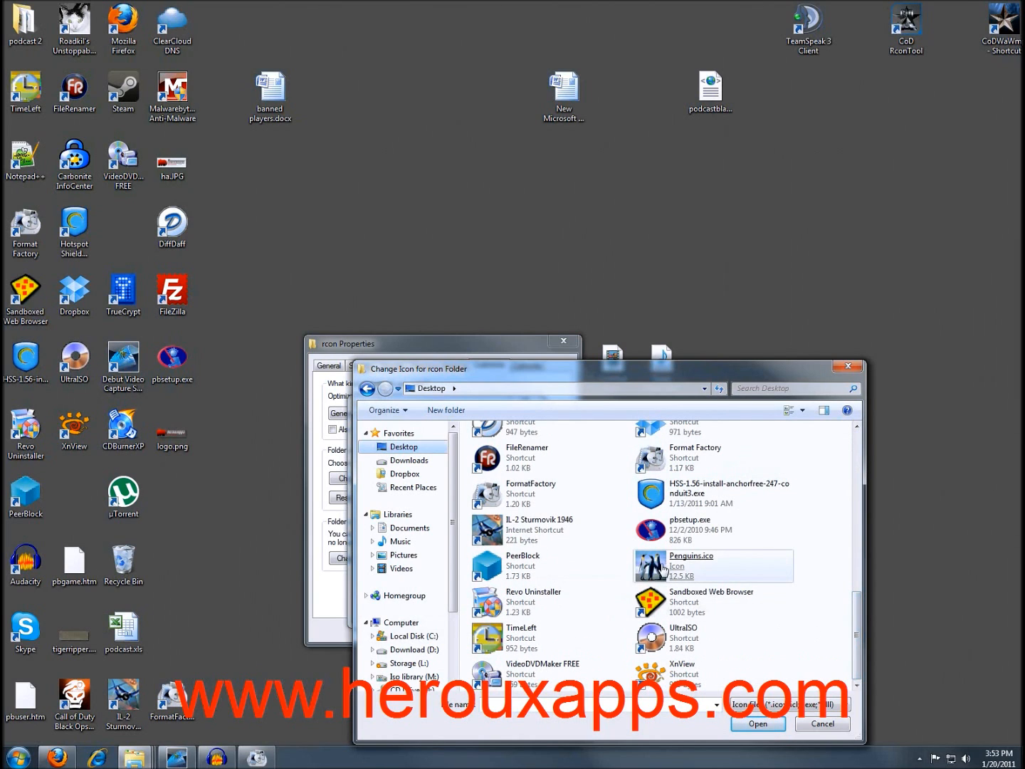
double_click(725, 561)
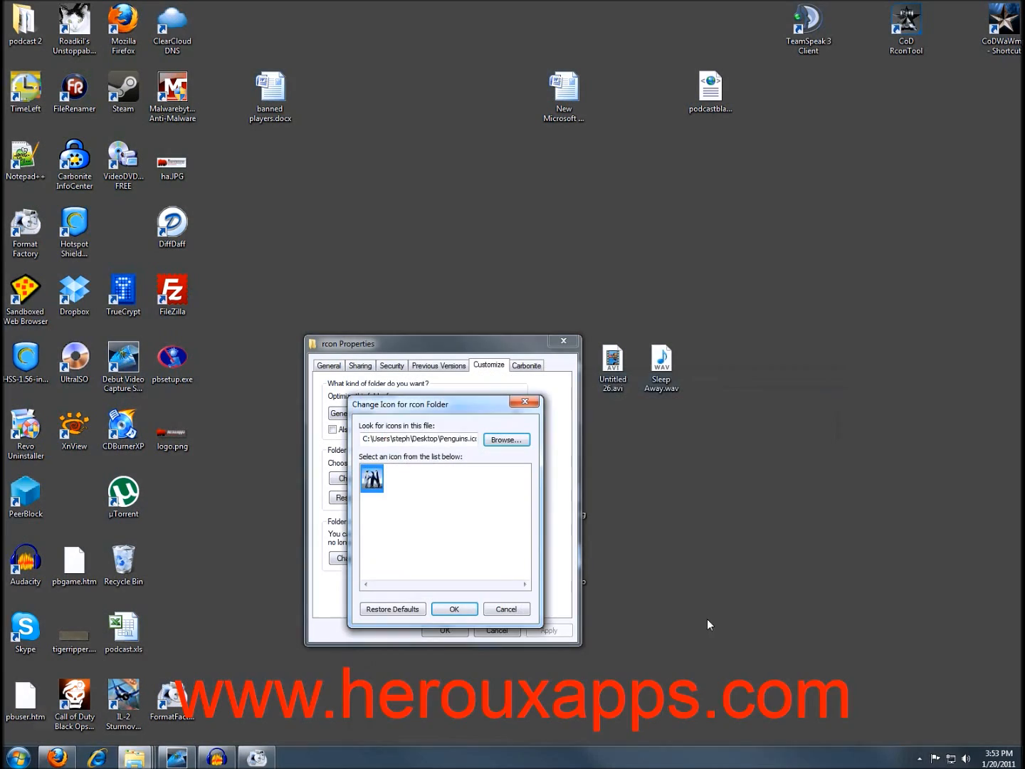
click(455, 609)
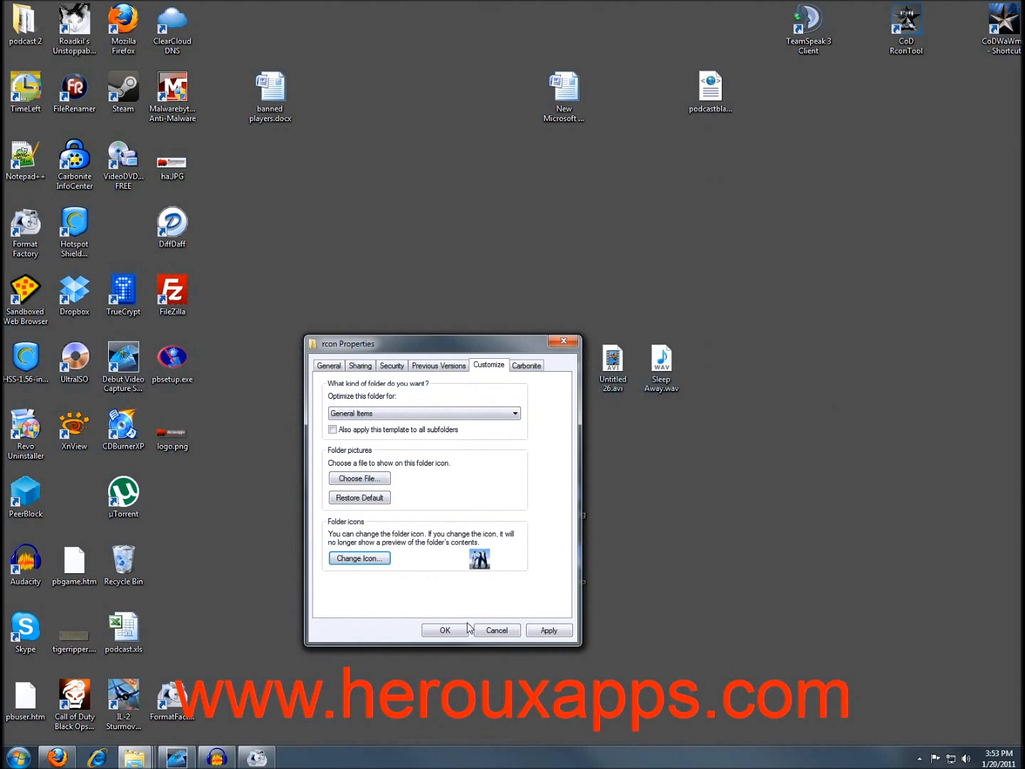
click(439, 630)
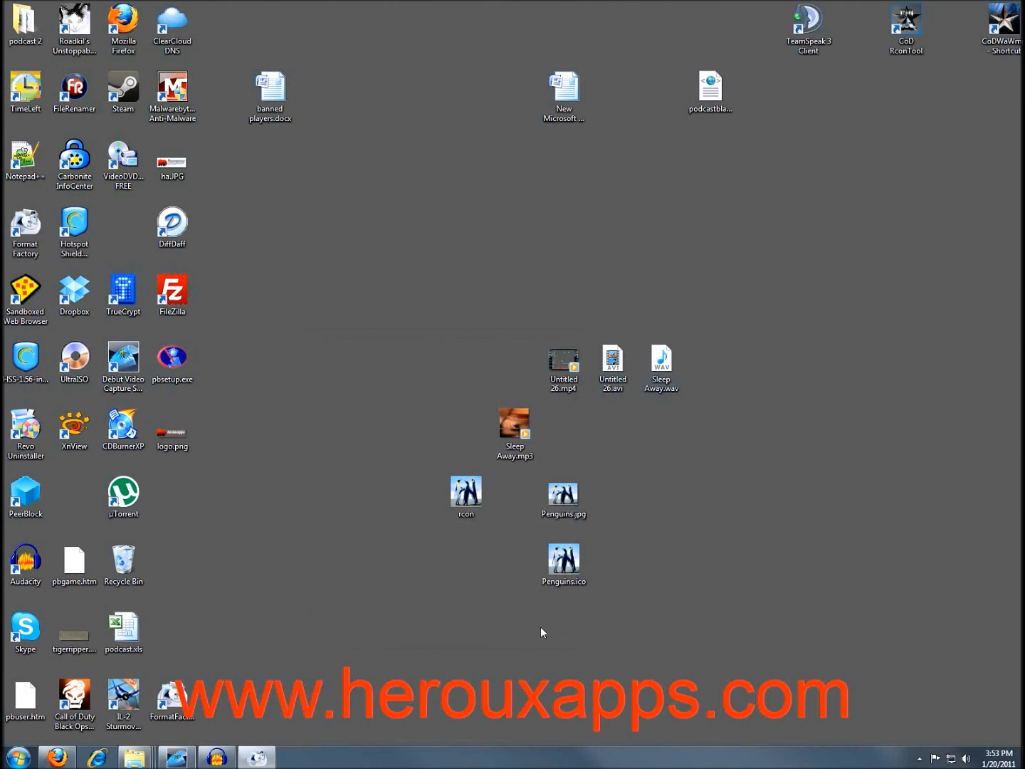
Move the rcon folder higher up the desktop and restore Format Factory.
drag(467, 499, 270, 298)
click(420, 479)
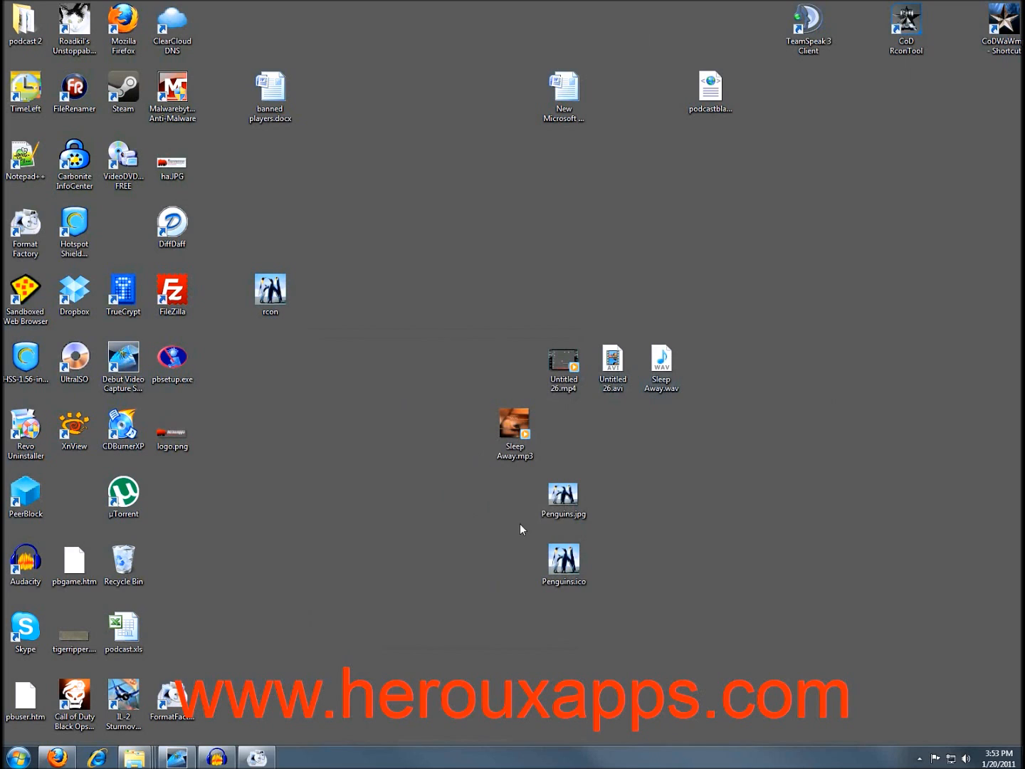
click(257, 757)
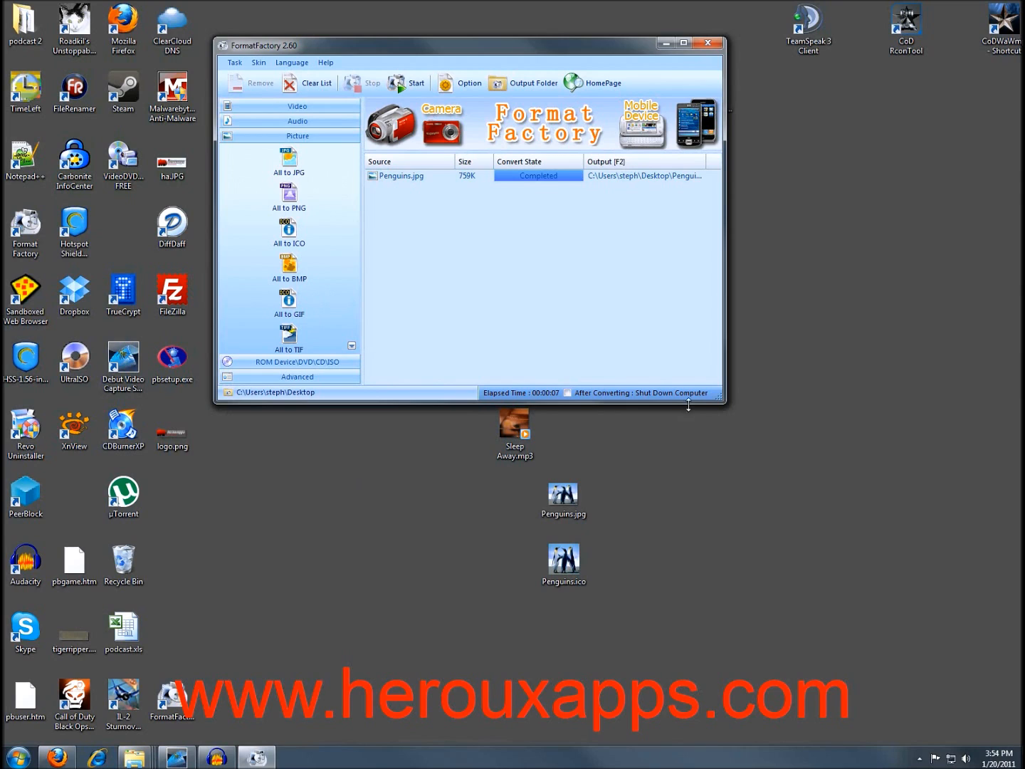
Enlarge the Format Factory window and expand the ROM Device\DVD\CD\ISO tool list.
drag(723, 403, 766, 464)
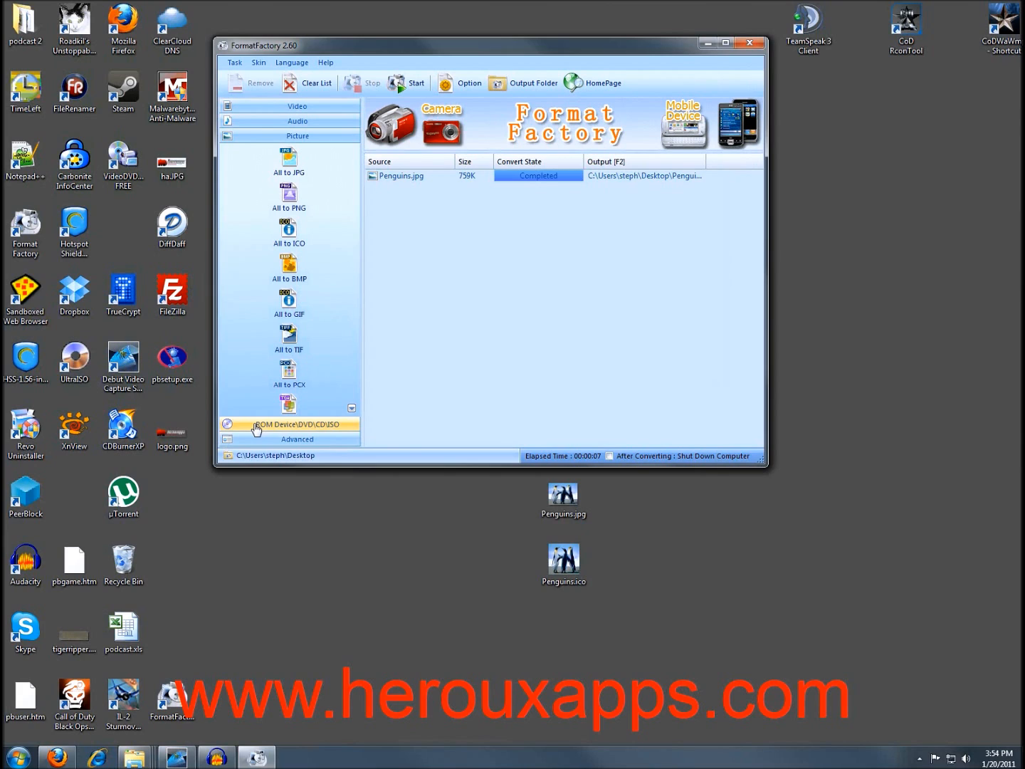
click(256, 425)
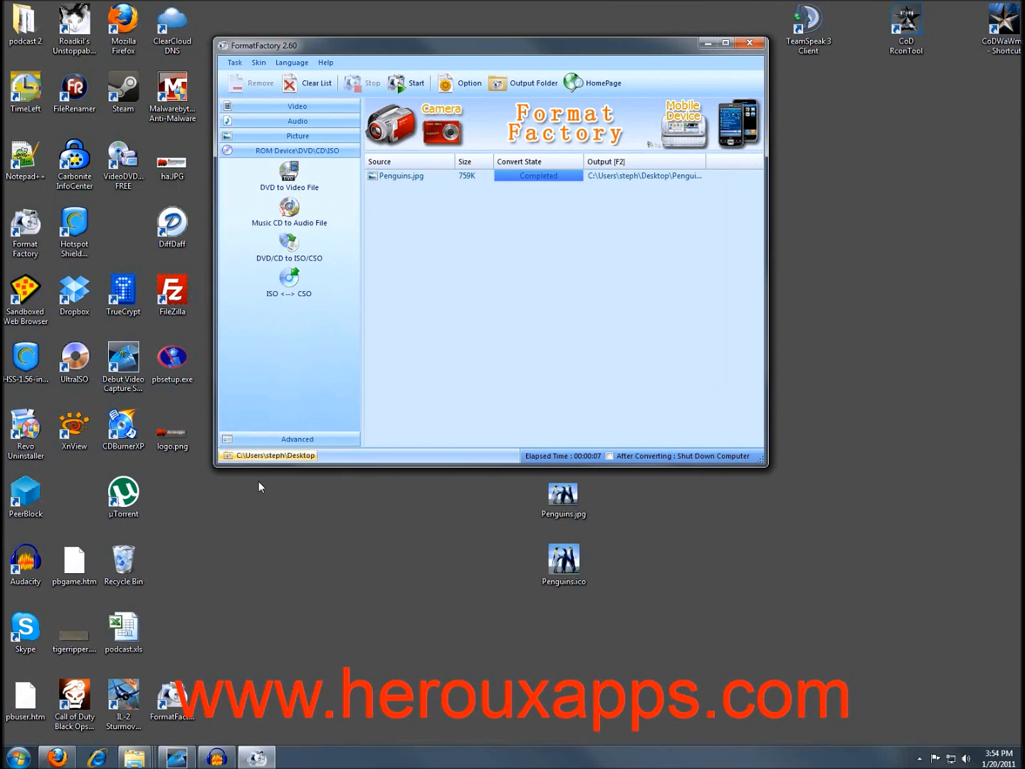
Open DVD to Video File, check drive E:, and choose Mobile Device as the MP4 output format.
click(292, 174)
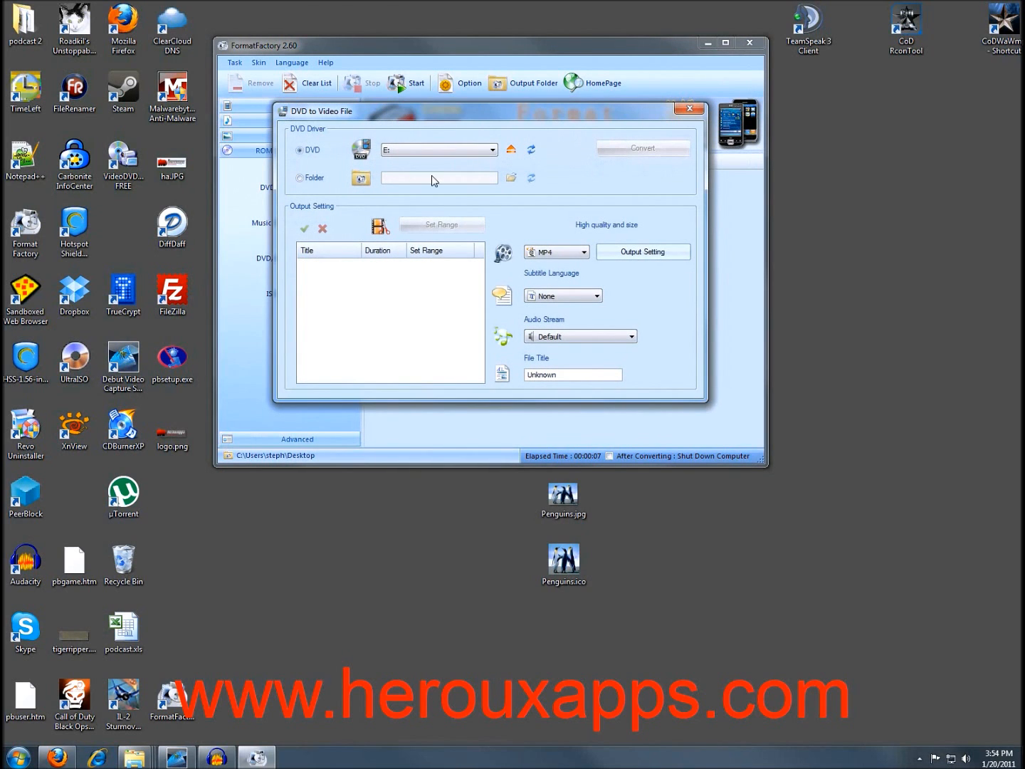
drag(393, 115, 383, 144)
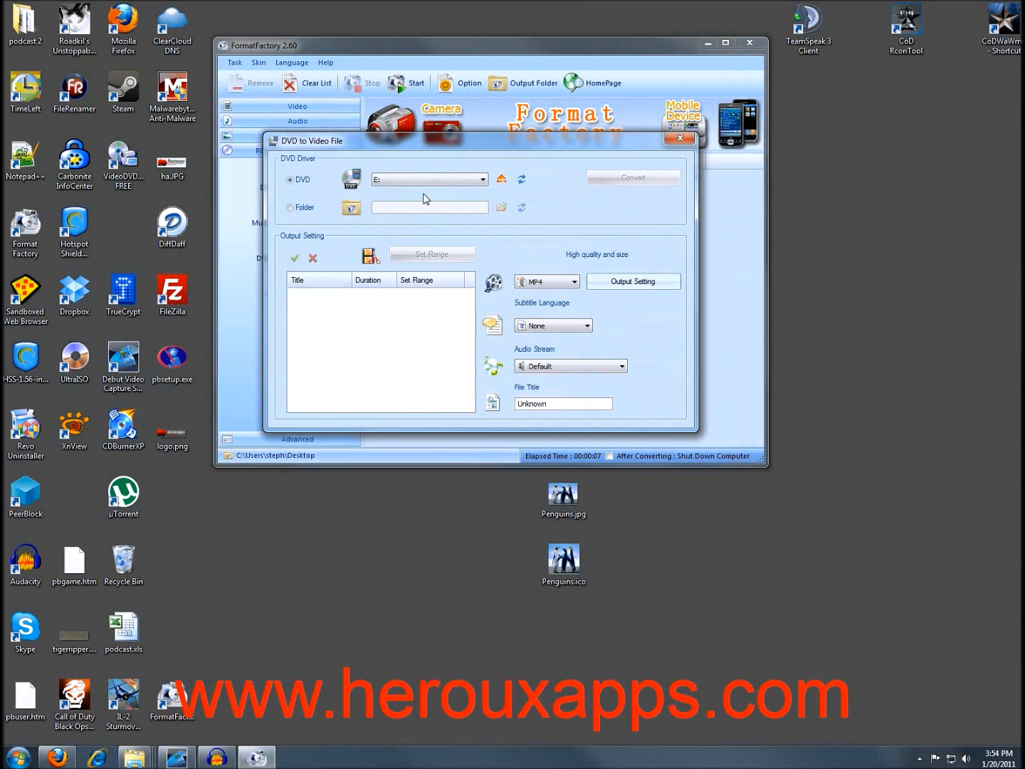
click(483, 183)
click(483, 182)
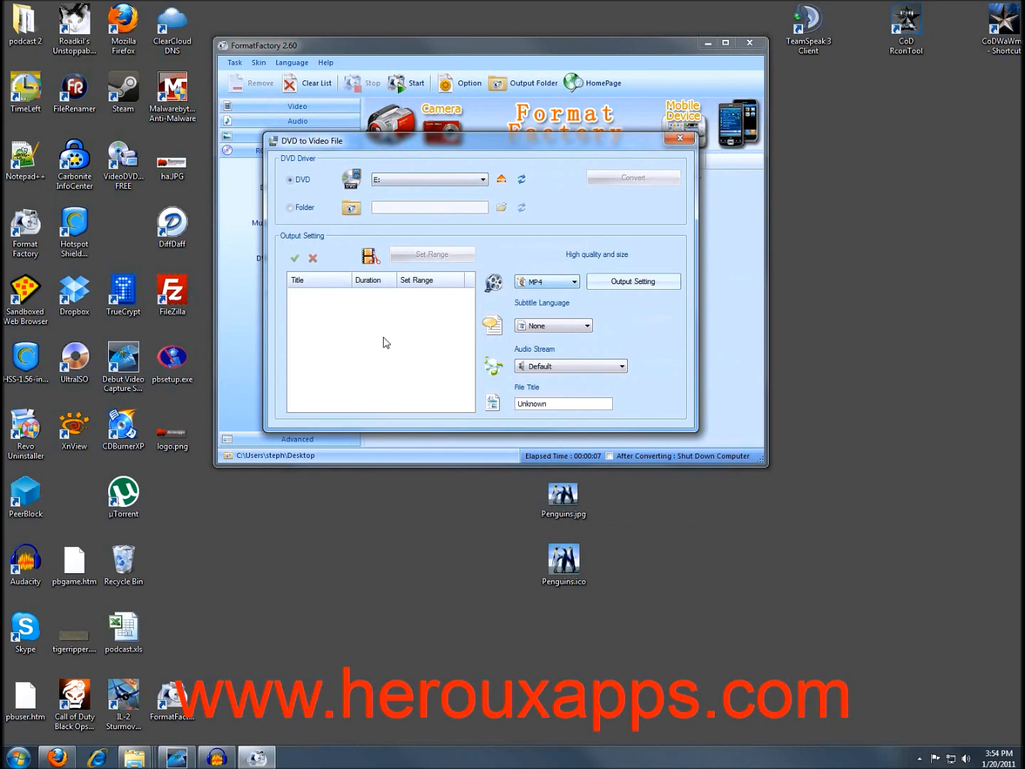
click(574, 283)
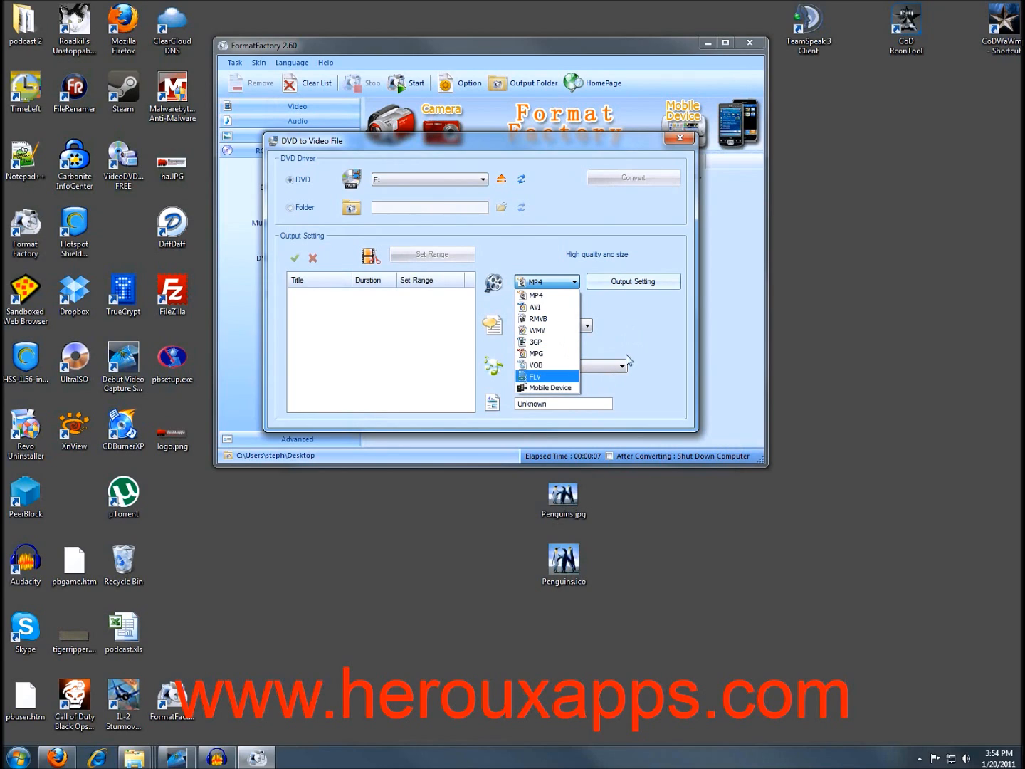
click(557, 388)
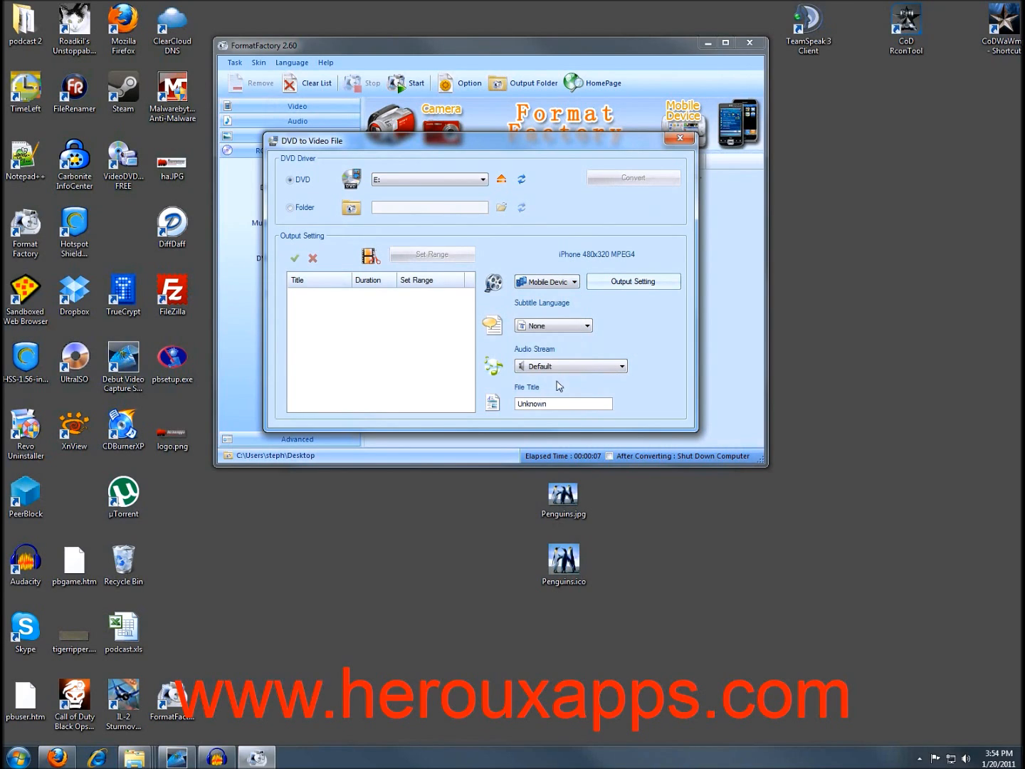
Select the iPad 1024x768 MPEG4 profile and review subtitles, keeping the Default audio stream.
click(632, 282)
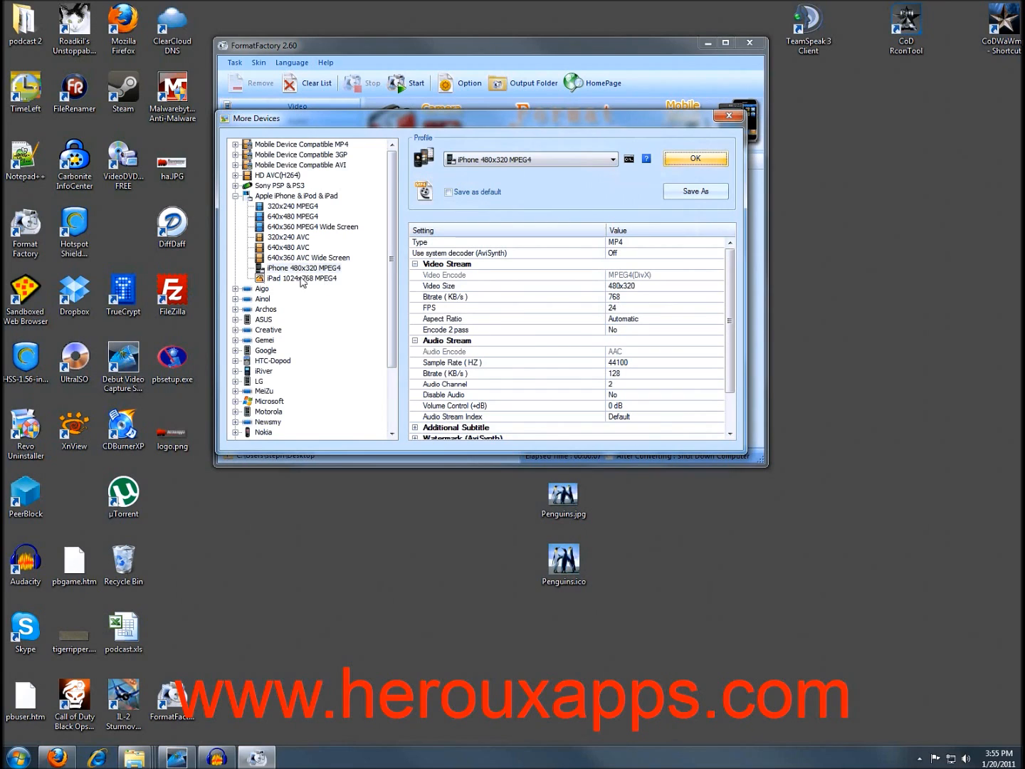
click(281, 279)
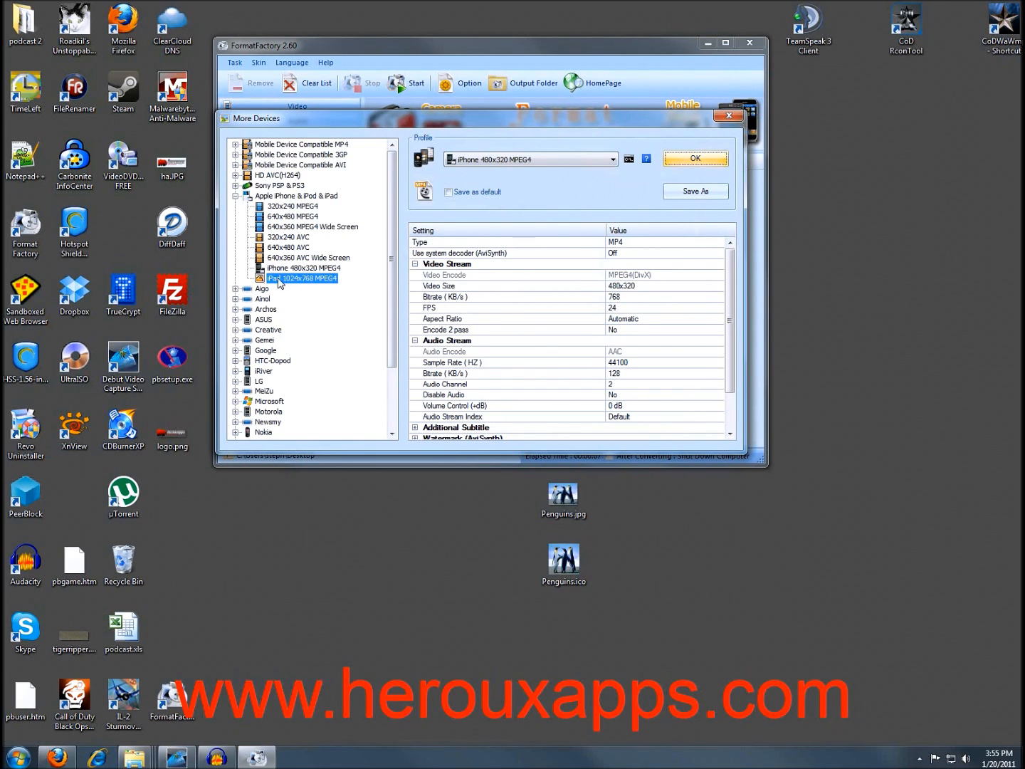
click(683, 160)
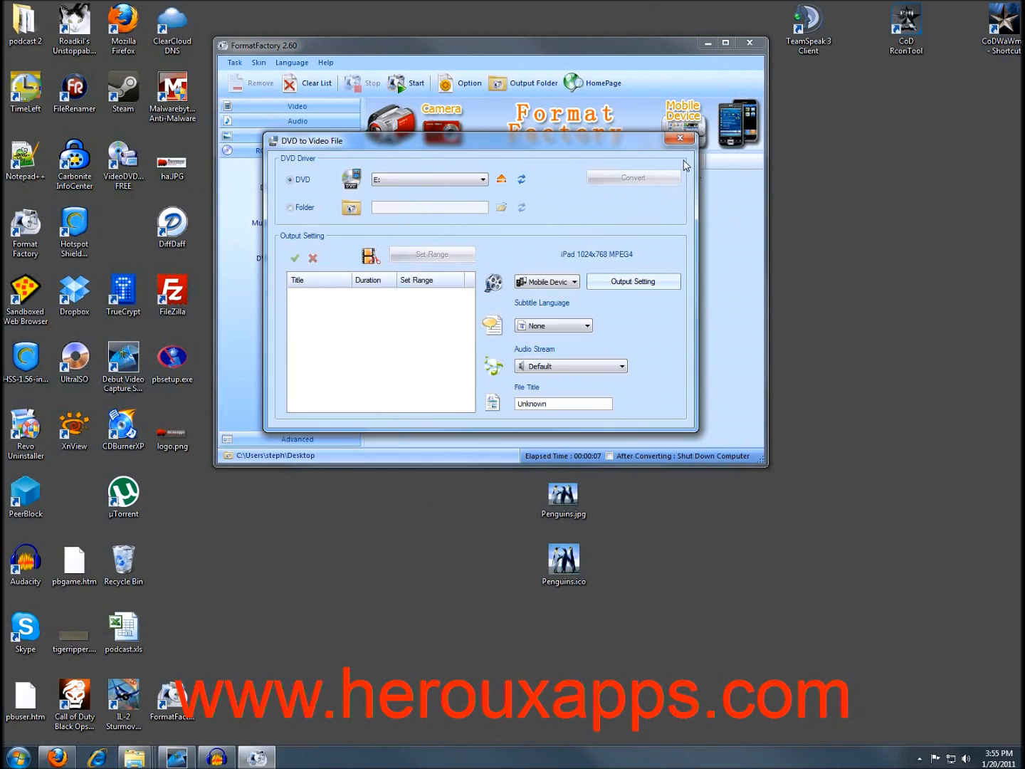
click(584, 328)
click(584, 328)
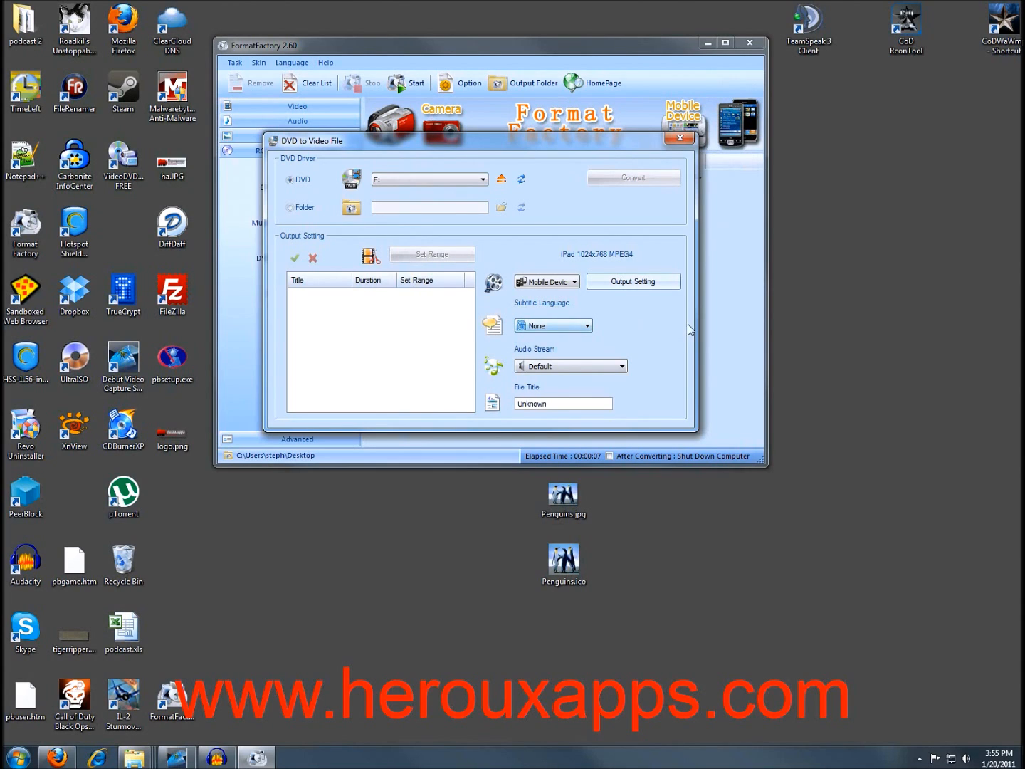
click(614, 367)
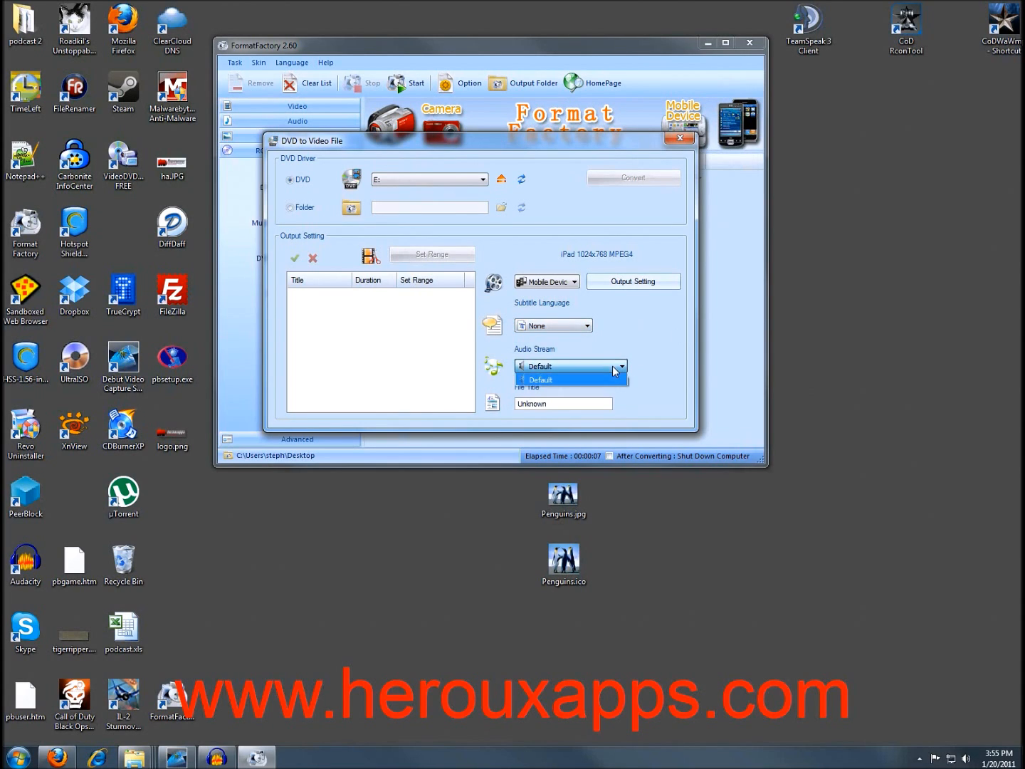
click(640, 372)
Rename the file title from Unknown to 'test', recheck the drive list, and close the converter.
double_click(544, 405)
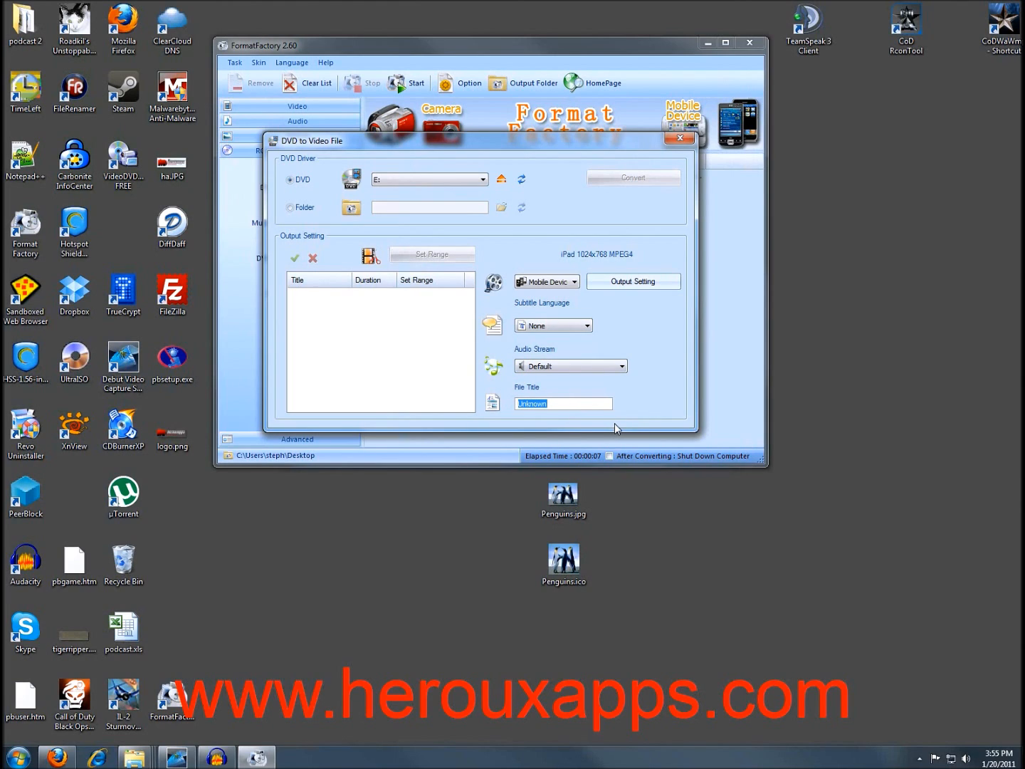
text(test)
click(425, 179)
click(431, 163)
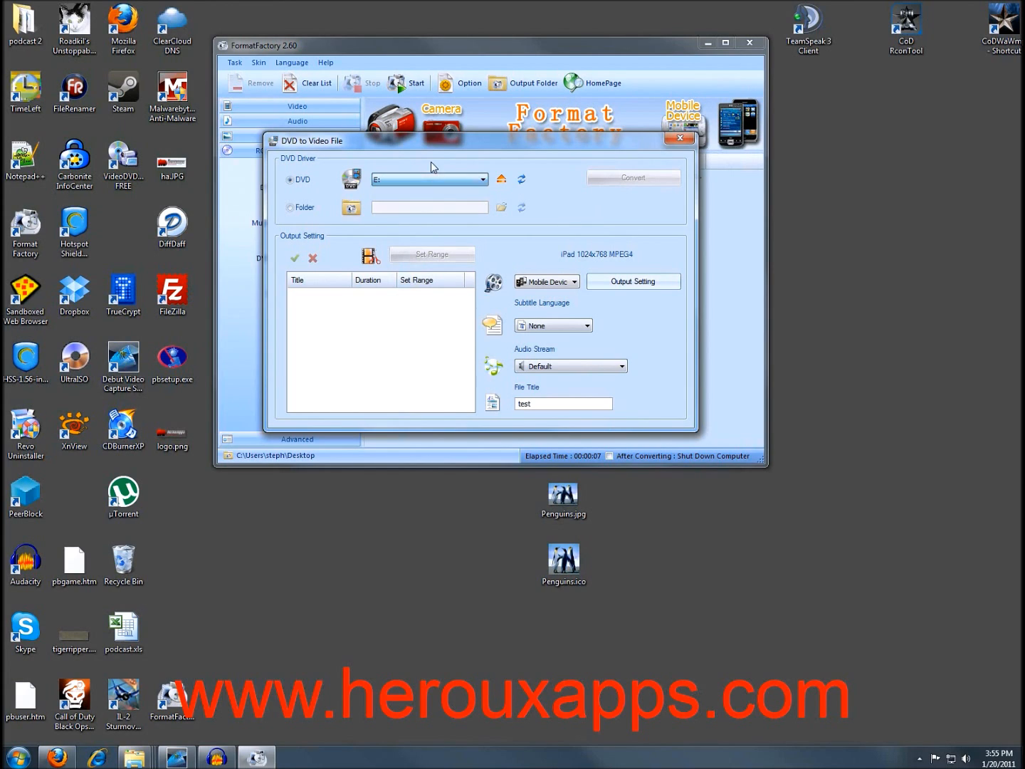
click(679, 137)
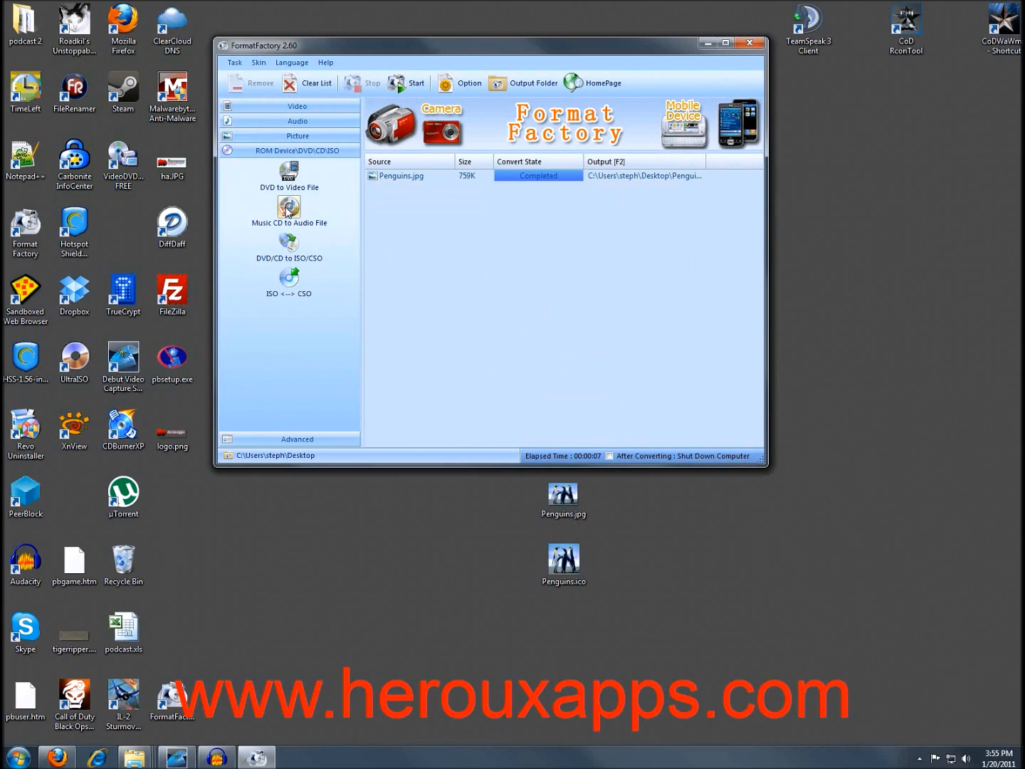
click(290, 247)
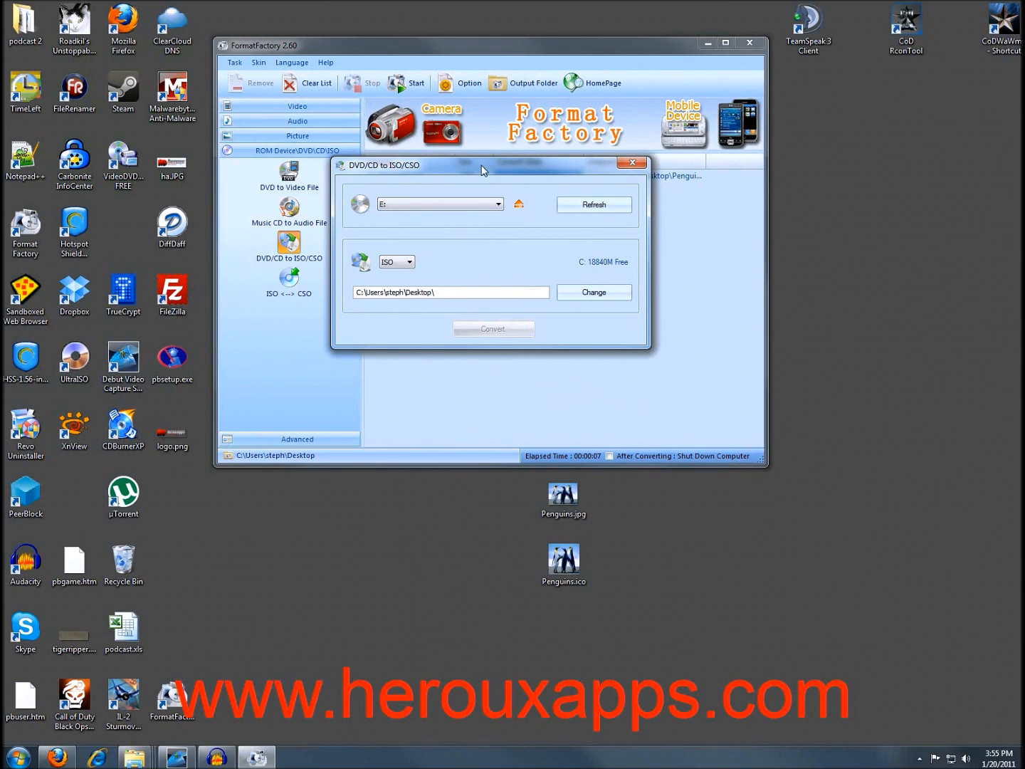
drag(472, 164, 536, 209)
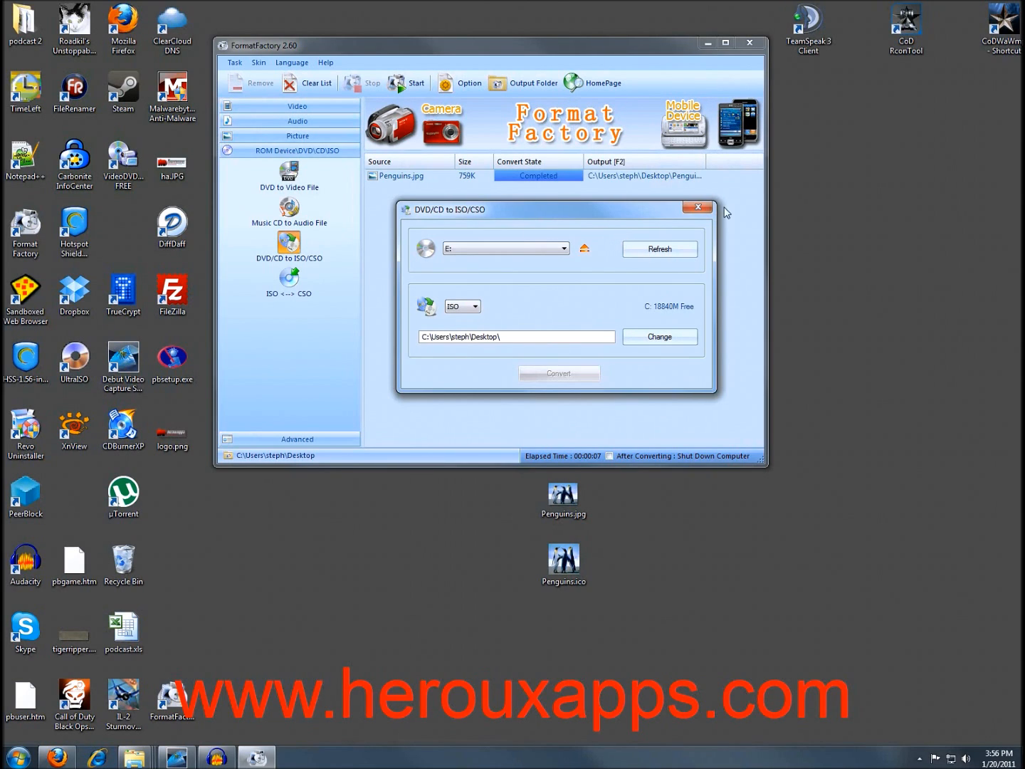
click(698, 207)
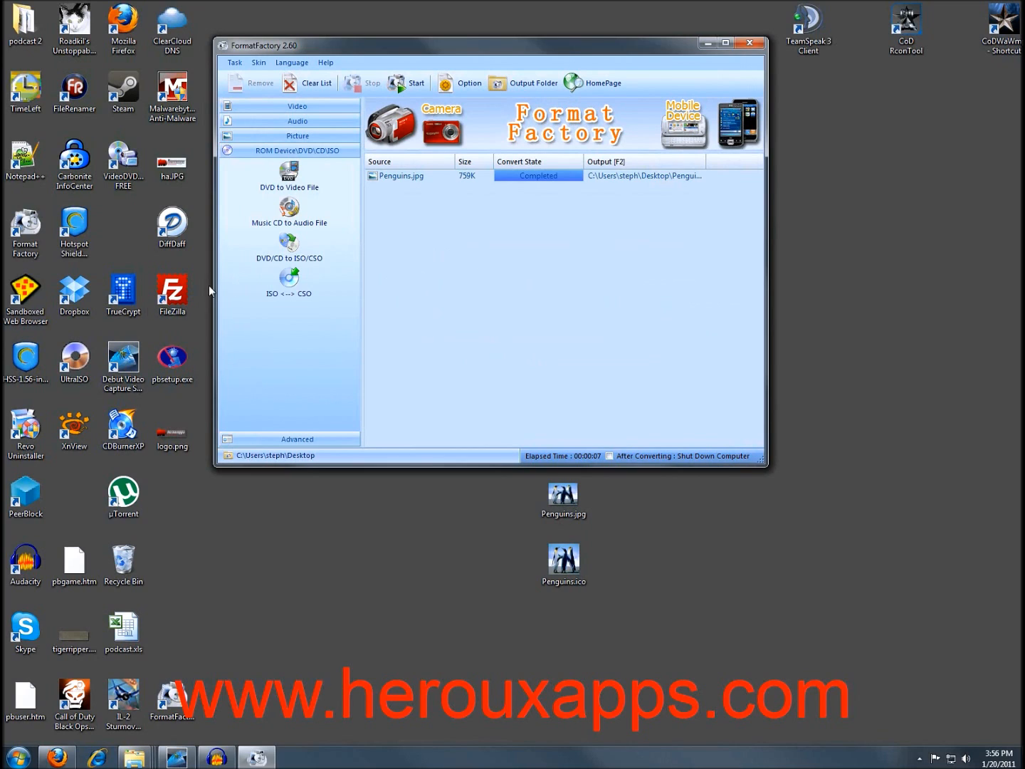
Expand the Advanced tools and view the Video Joiner dialog before closing it.
click(273, 440)
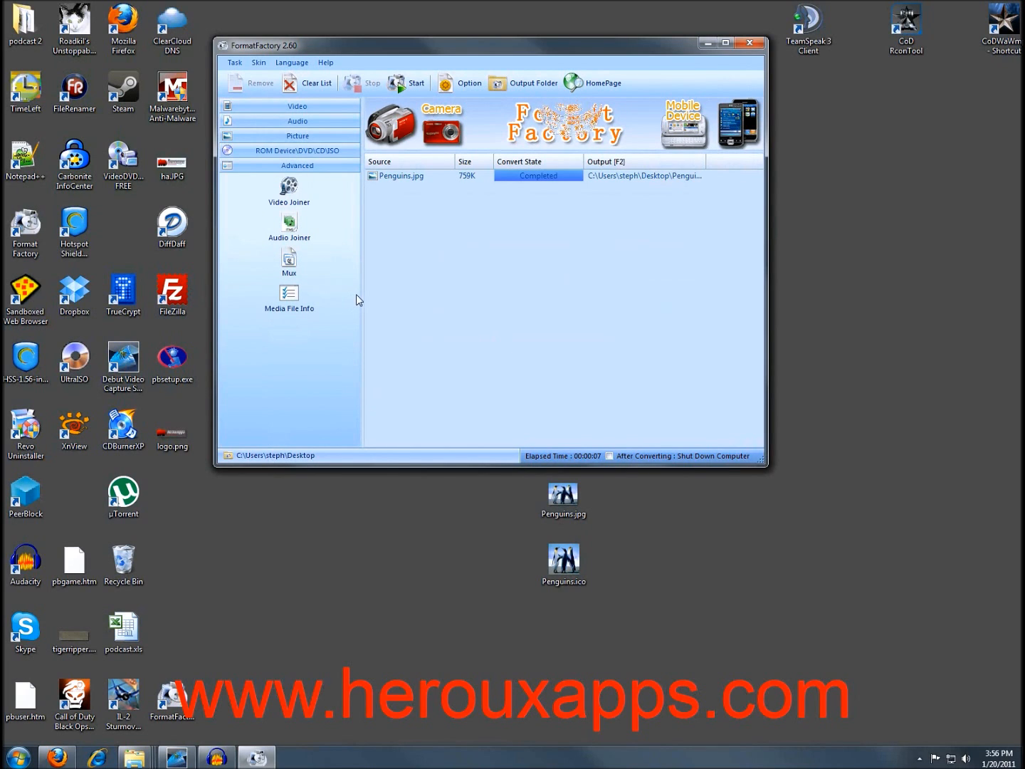
click(289, 188)
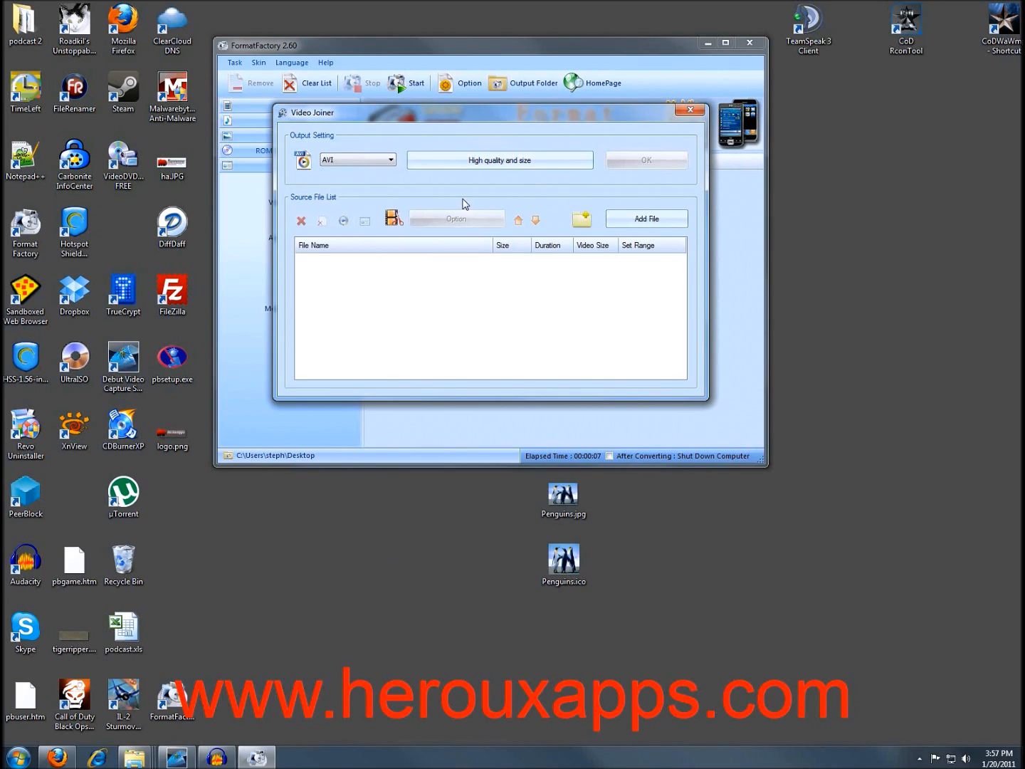
click(690, 109)
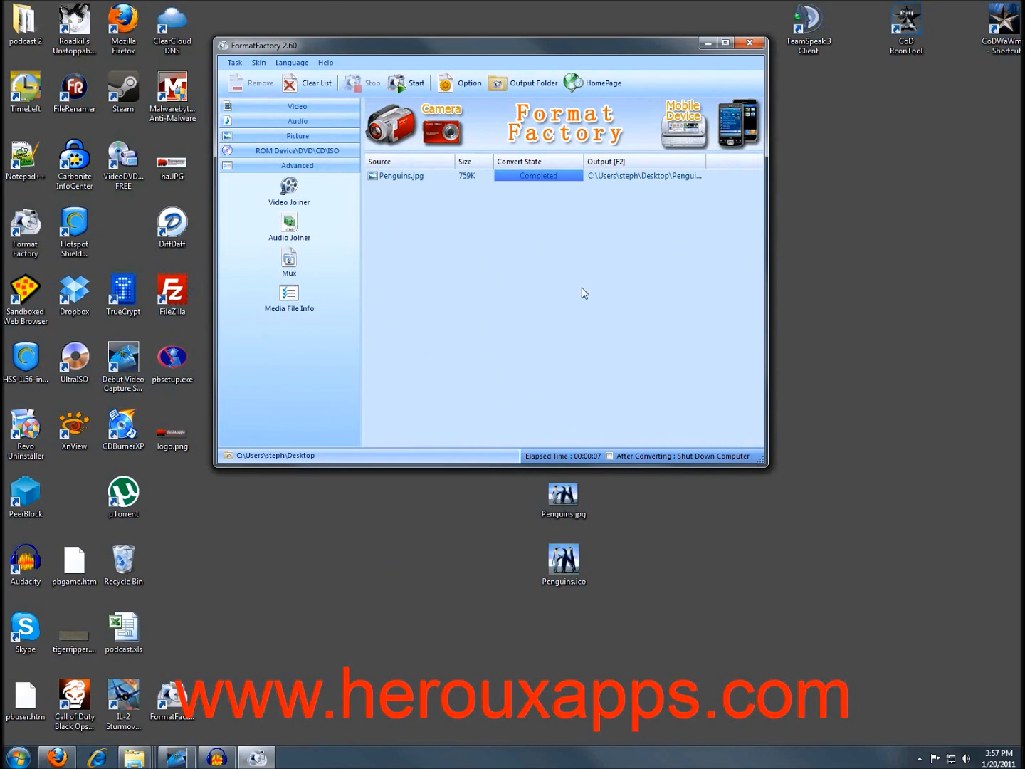
Drag Format Factory off-screen to reveal Untitled 26.mp4, Sleep Away.wav and Penguins.ico.
drag(599, 45, 673, 195)
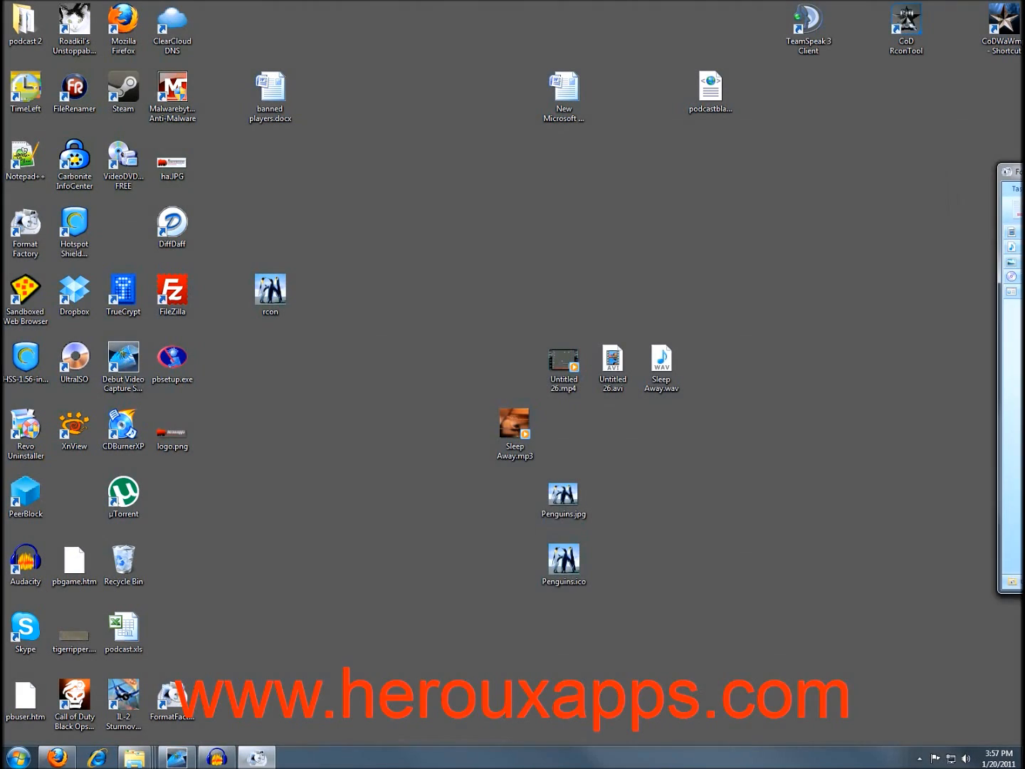
drag(612, 202, 804, 187)
drag(581, 183, 786, 211)
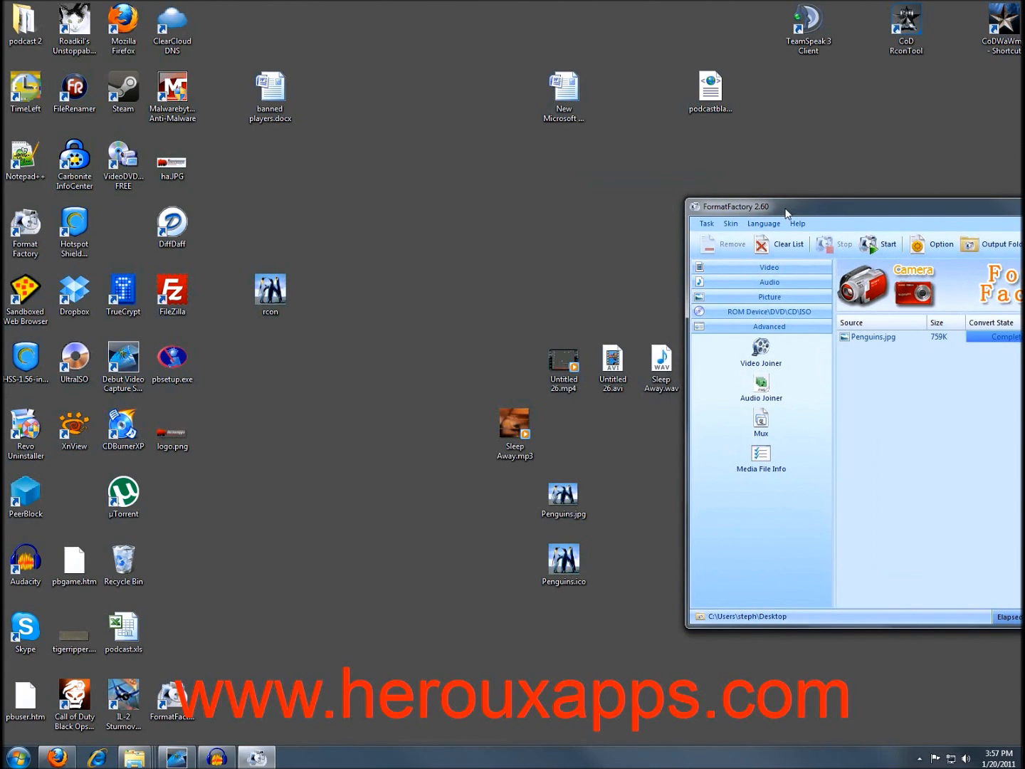
drag(785, 212, 895, 212)
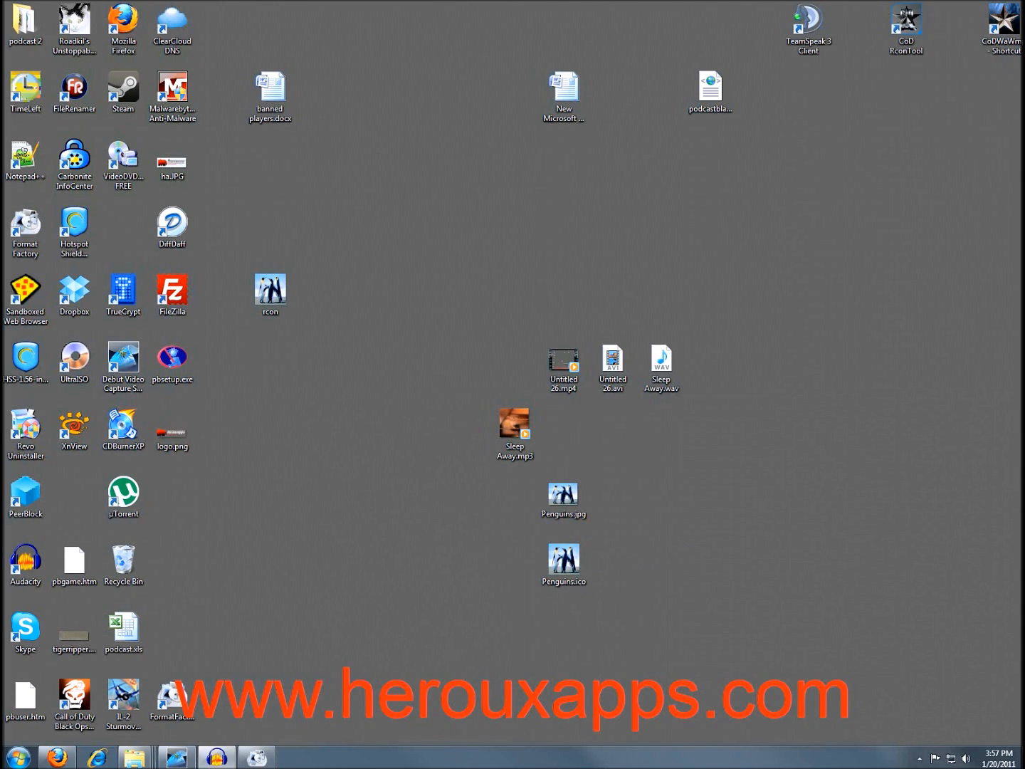
click(175, 758)
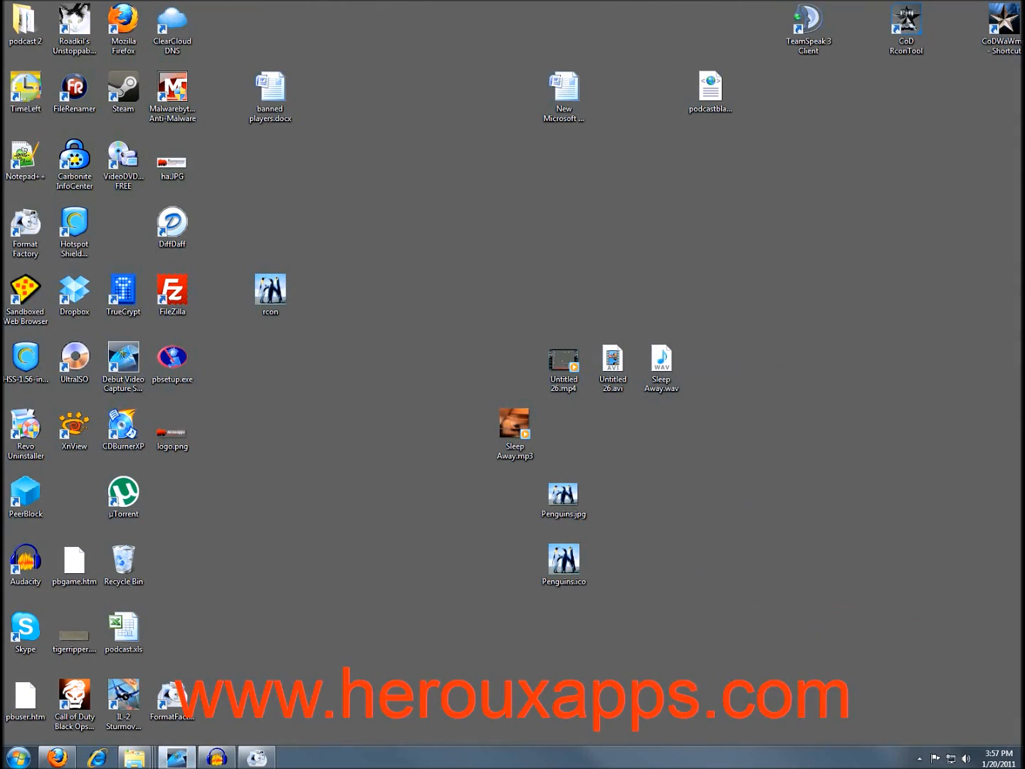